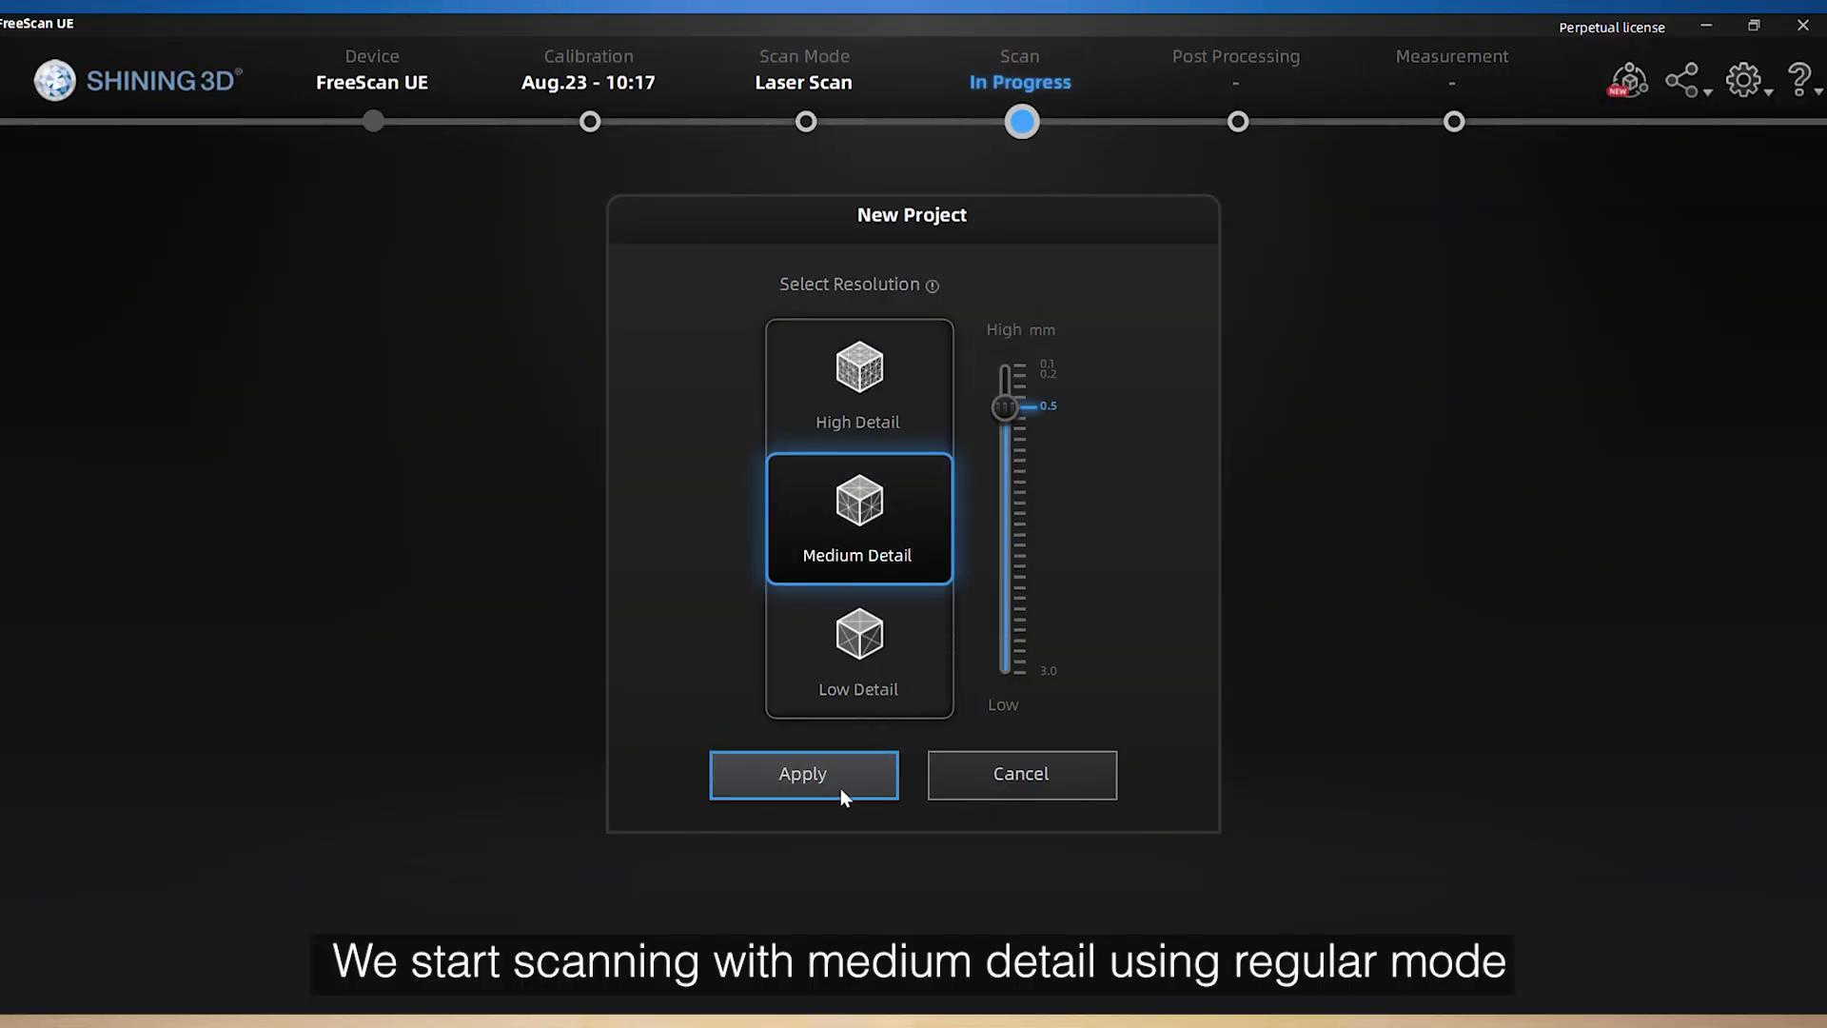
# Apply the medium-detail project settings to begin scanning the engine block
pyautogui.click(841, 788)
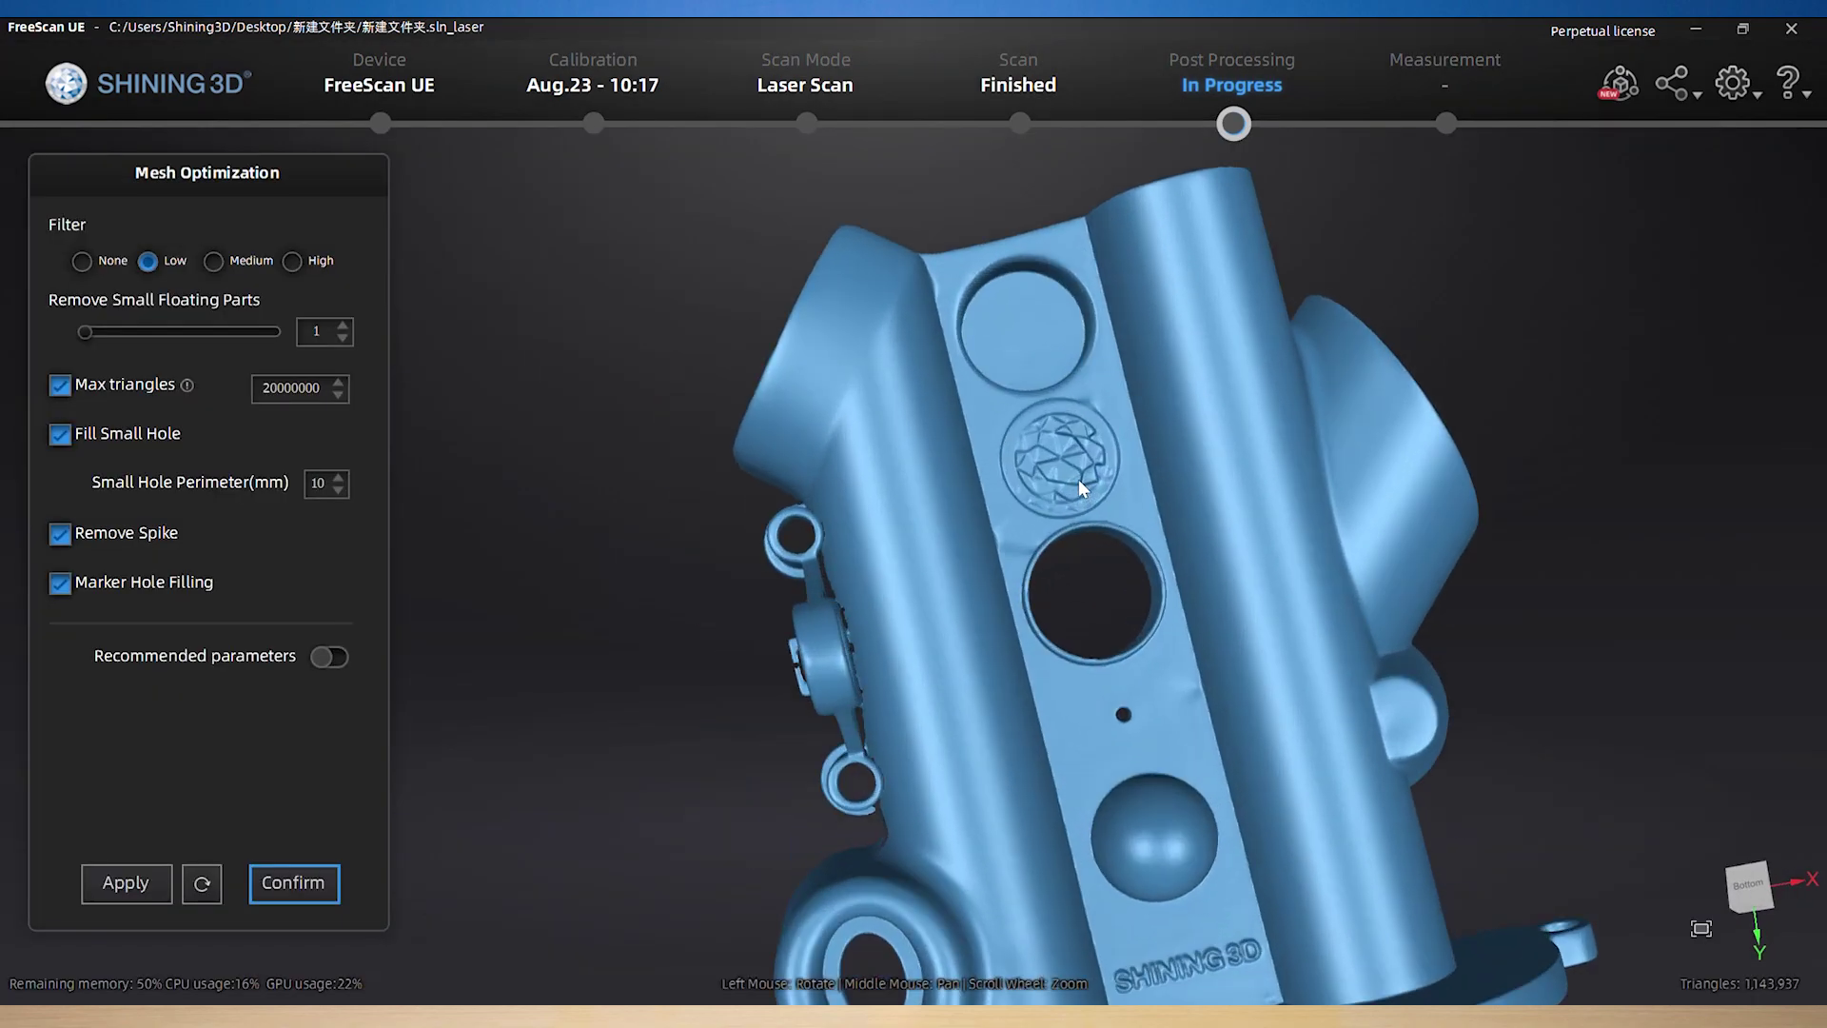
pyautogui.scroll(2, 1079, 484)
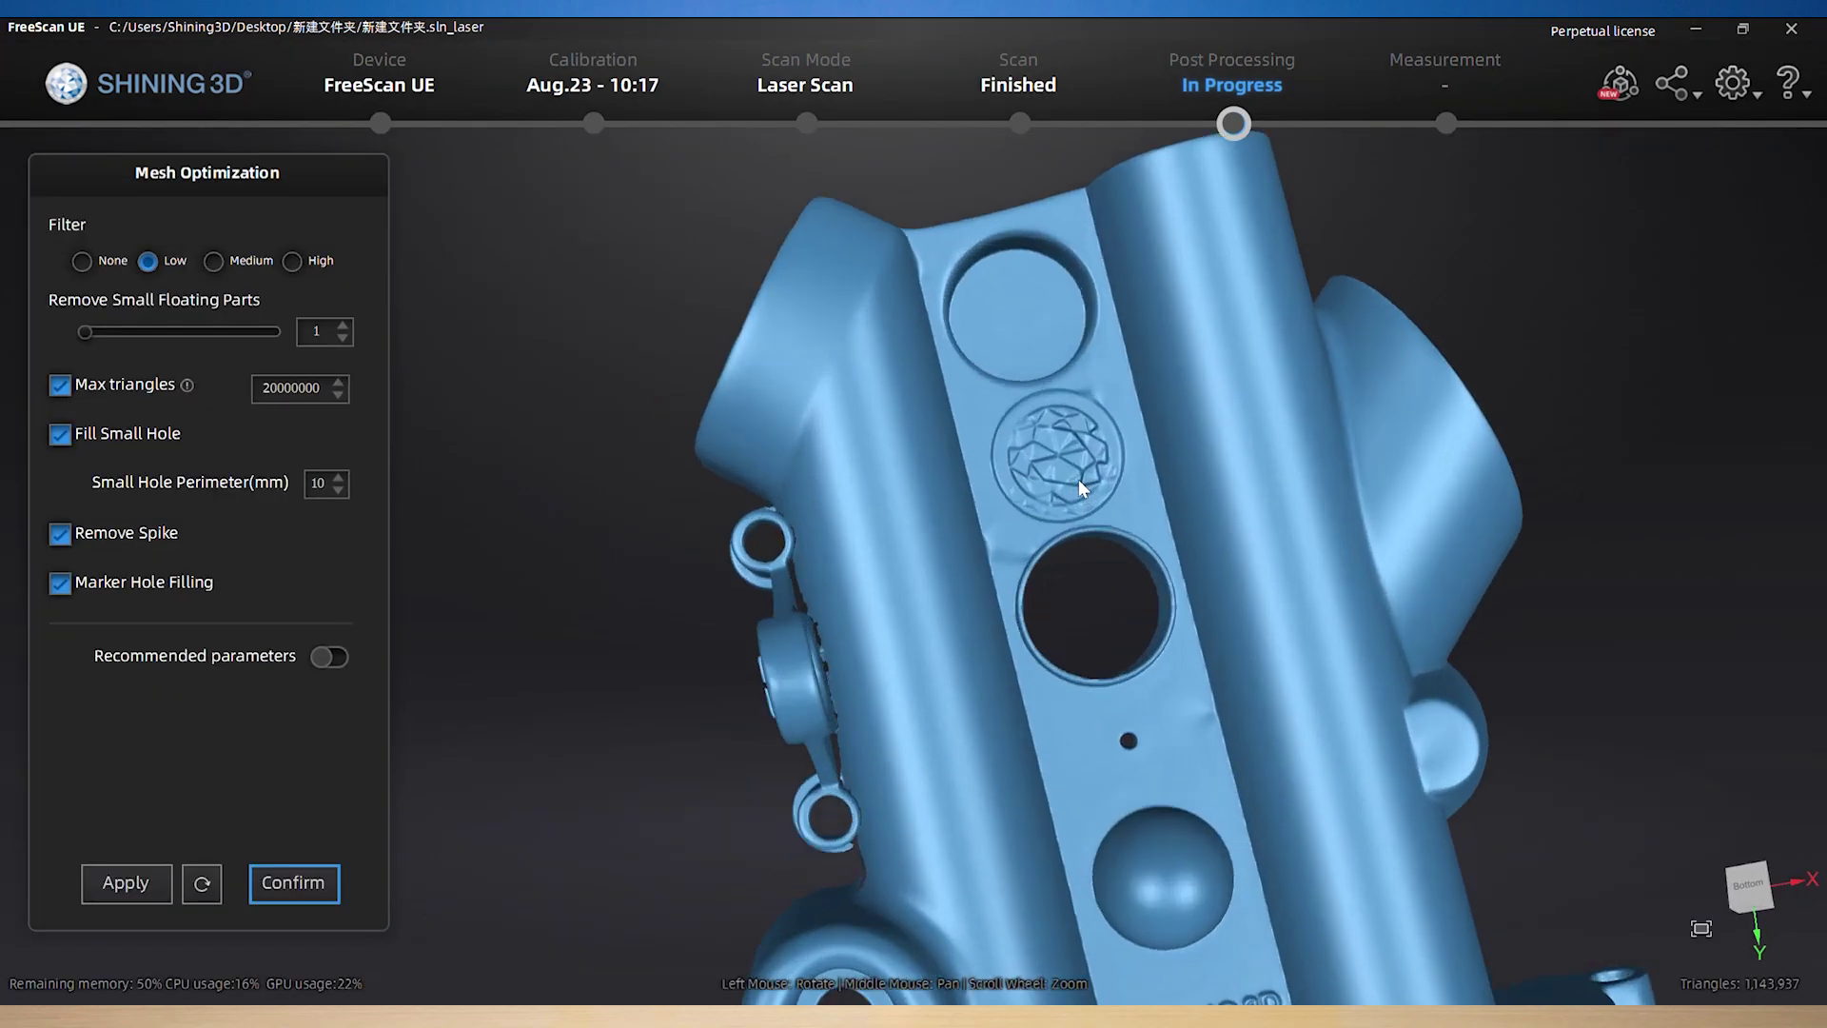
pyautogui.scroll(2, 1079, 485)
pyautogui.scroll(2, 1079, 484)
pyautogui.scroll(3, 1079, 483)
pyautogui.scroll(2, 1078, 485)
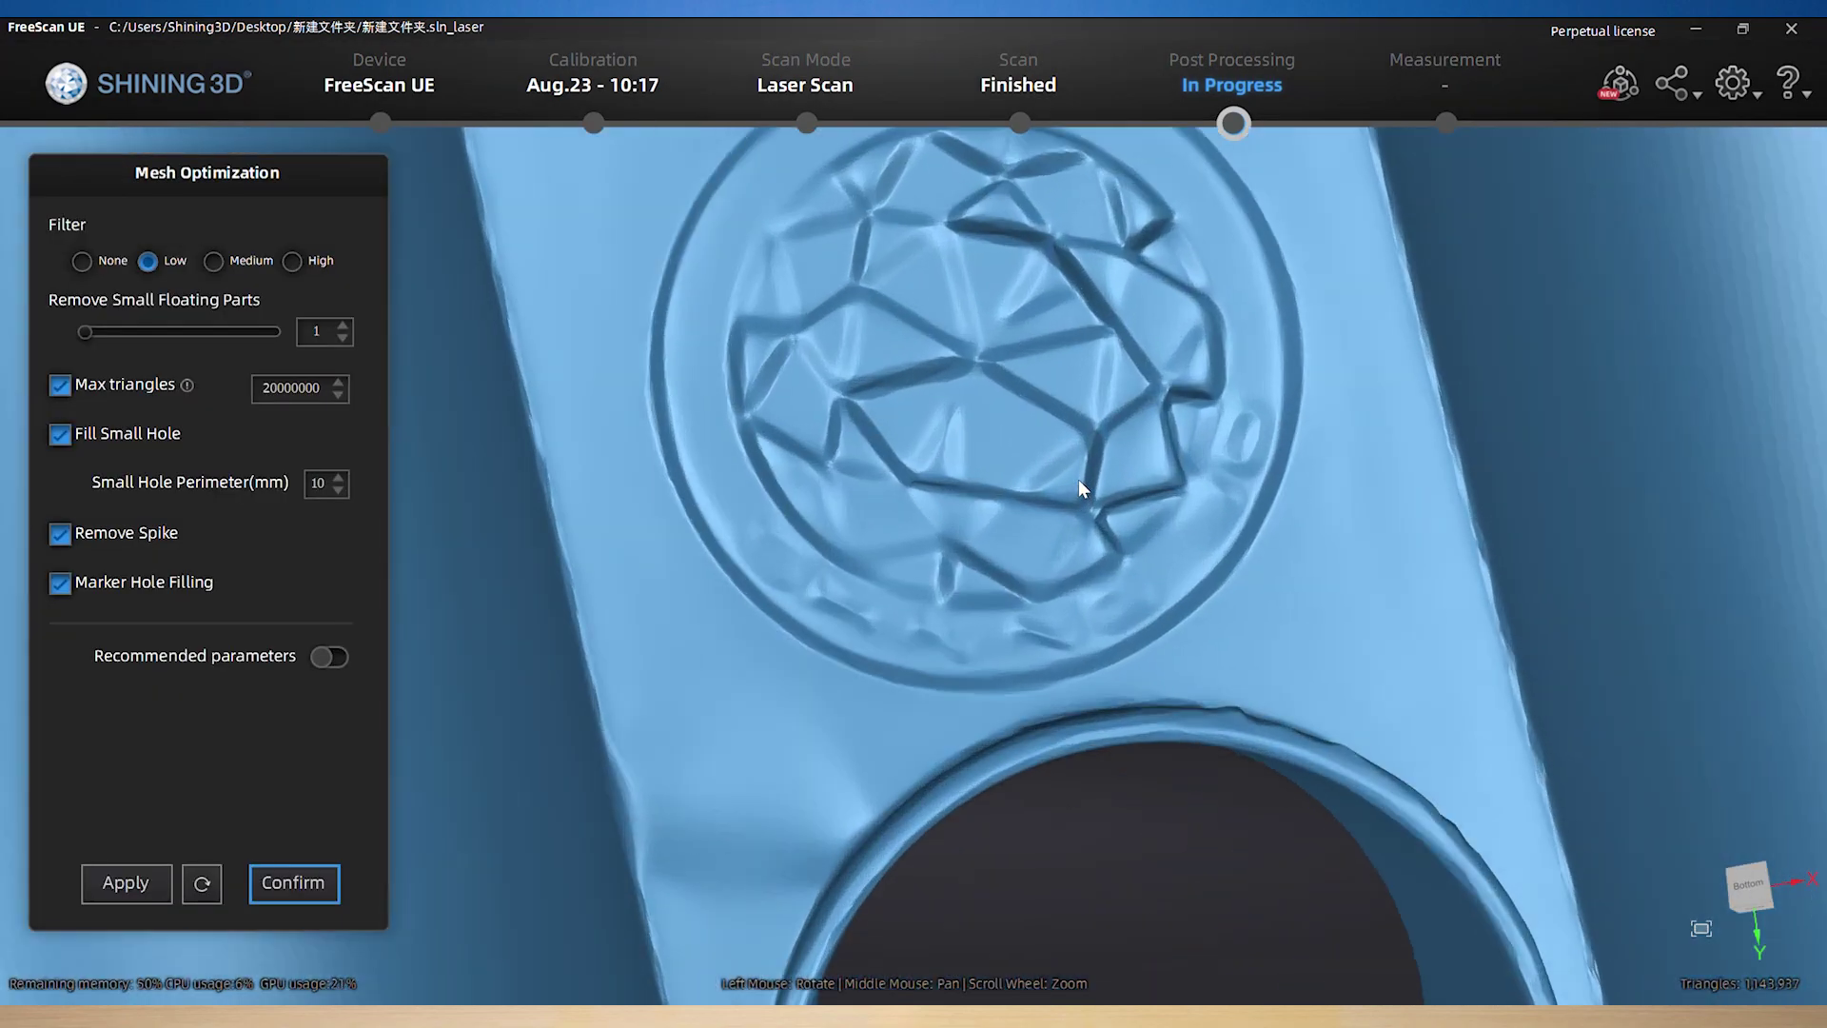
# Pan and rotate the medium-detail mesh to inspect the embossed logo up close
pyautogui.moveTo(1043, 491)
pyautogui.mouseDown()
pyautogui.moveTo(1177, 738)
pyautogui.moveTo(1195, 699)
pyautogui.mouseUp()
pyautogui.moveTo(1078, 586)
pyautogui.mouseDown()
pyautogui.moveTo(1233, 584)
pyautogui.moveTo(1337, 614)
pyautogui.mouseUp()
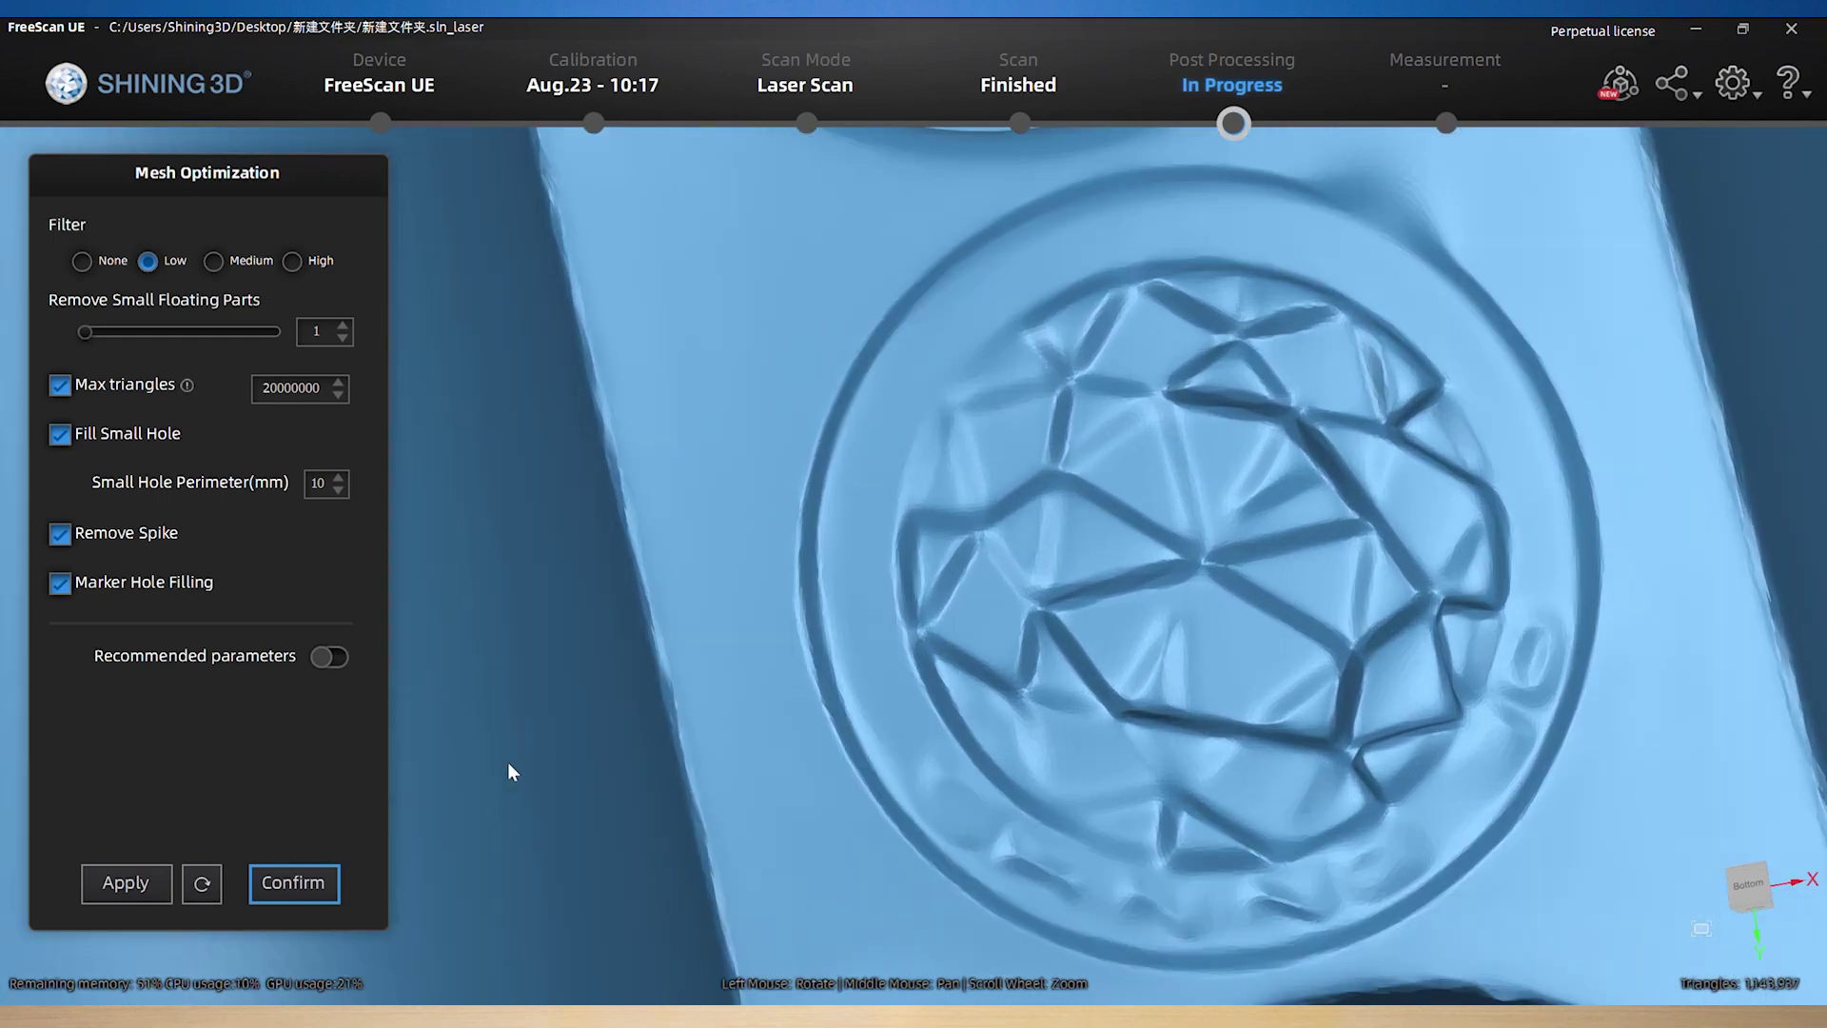
# Discard the mesh, return to scanning, and choose Partial HD Scanning at 0.2 mm
pyautogui.click(1020, 124)
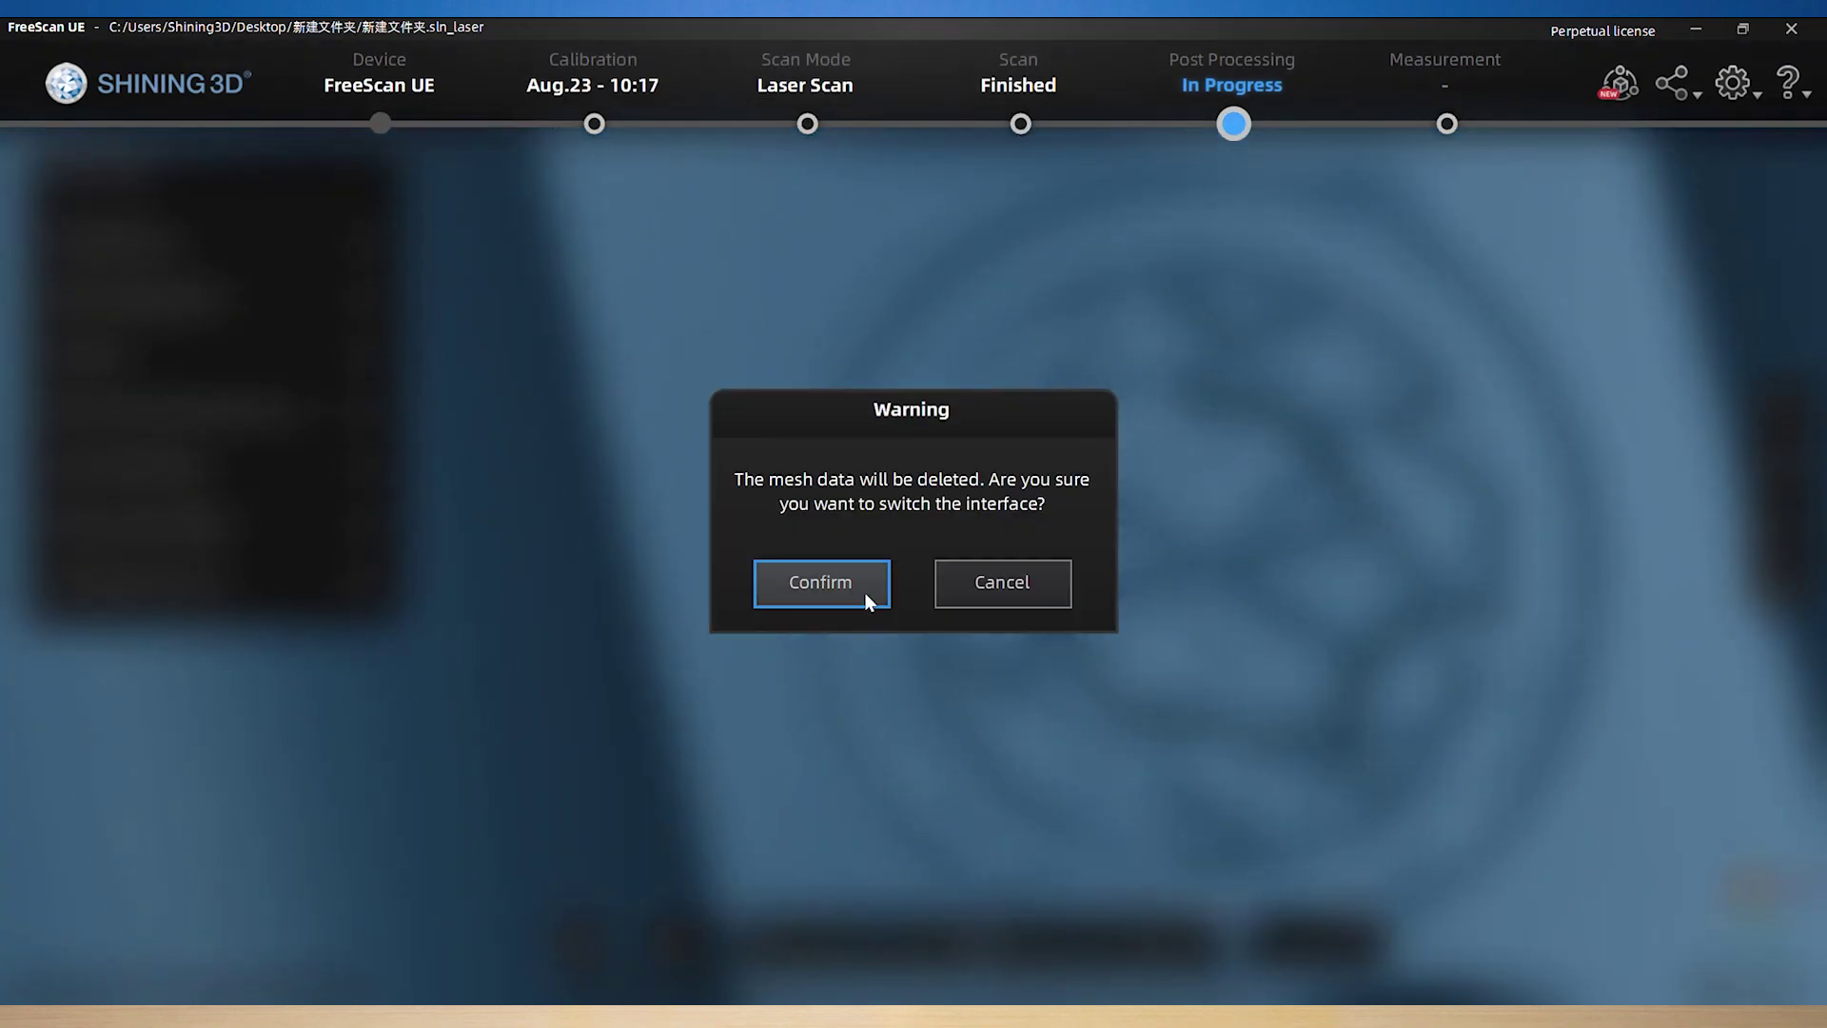
pyautogui.click(863, 593)
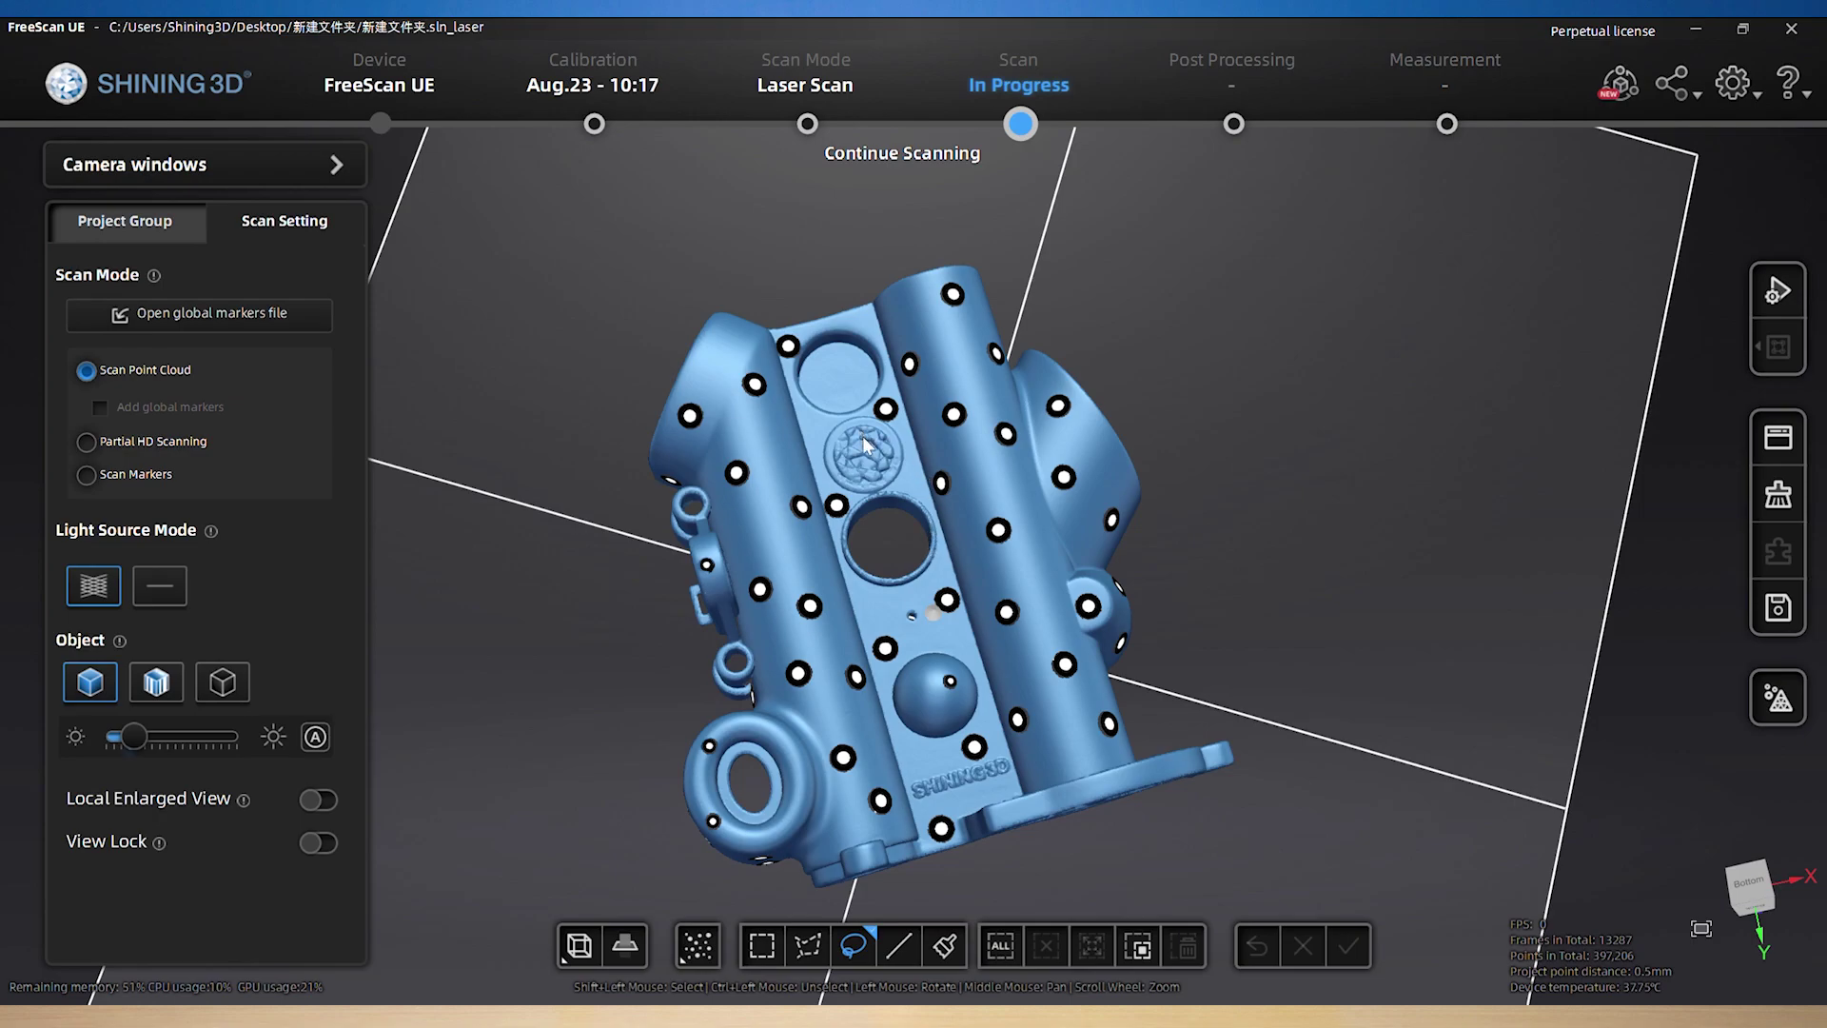
pyautogui.scroll(2, 862, 436)
pyautogui.scroll(2, 862, 436)
pyautogui.scroll(2, 862, 435)
pyautogui.scroll(-1, 863, 443)
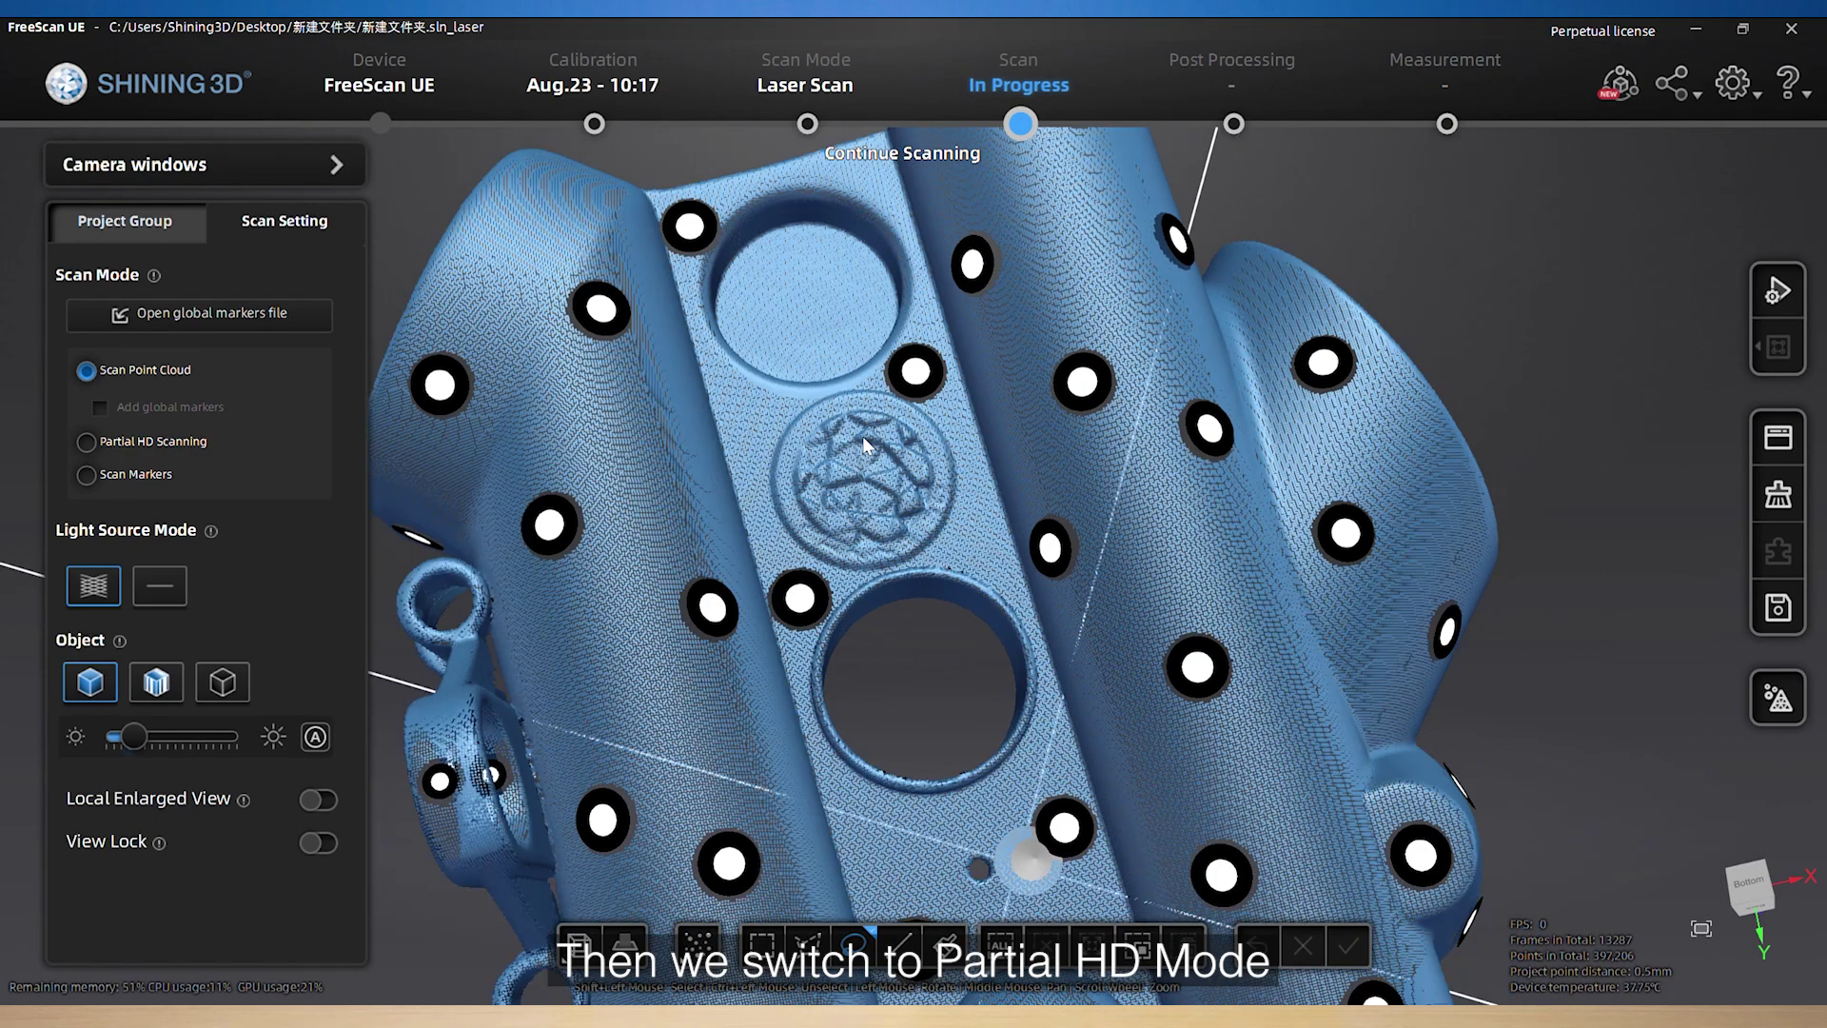
pyautogui.click(86, 441)
pyautogui.click(297, 453)
pyautogui.click(298, 453)
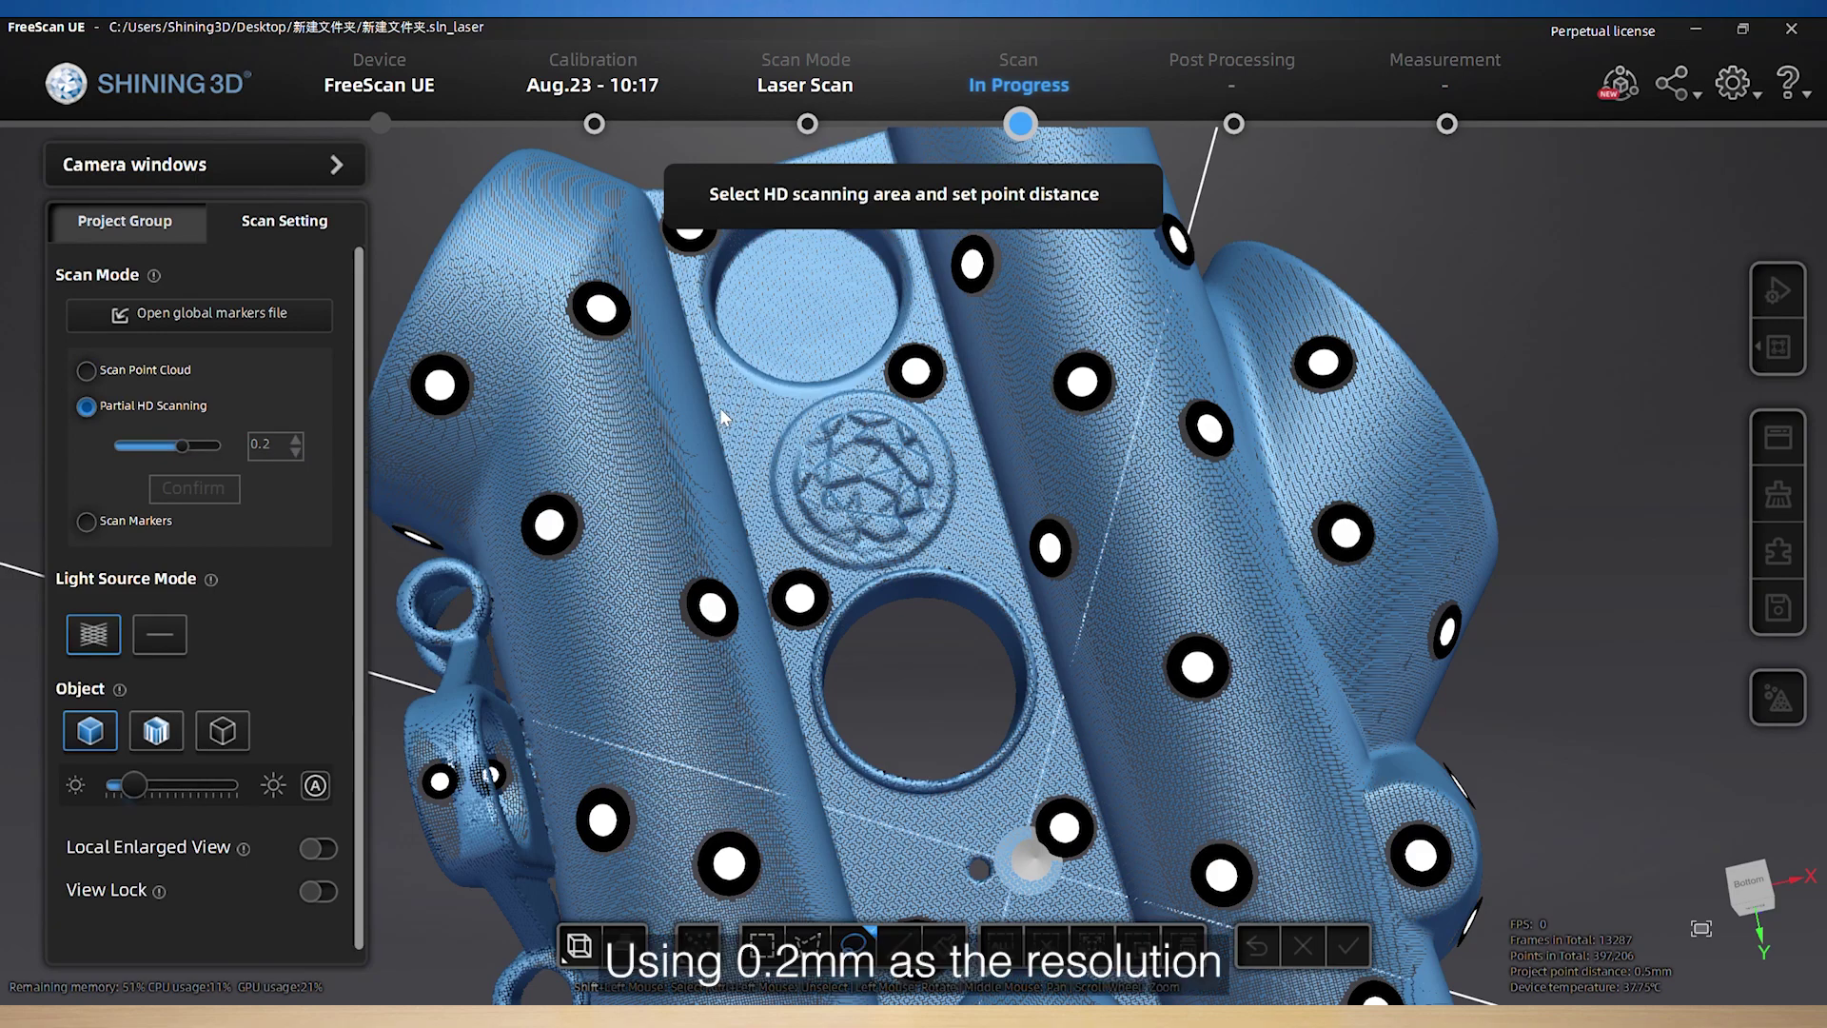
# Lasso the emblem as the high-detail area, confirm it, and accept the warning
pyautogui.moveTo(757, 407); pyautogui.dragTo(801, 537)
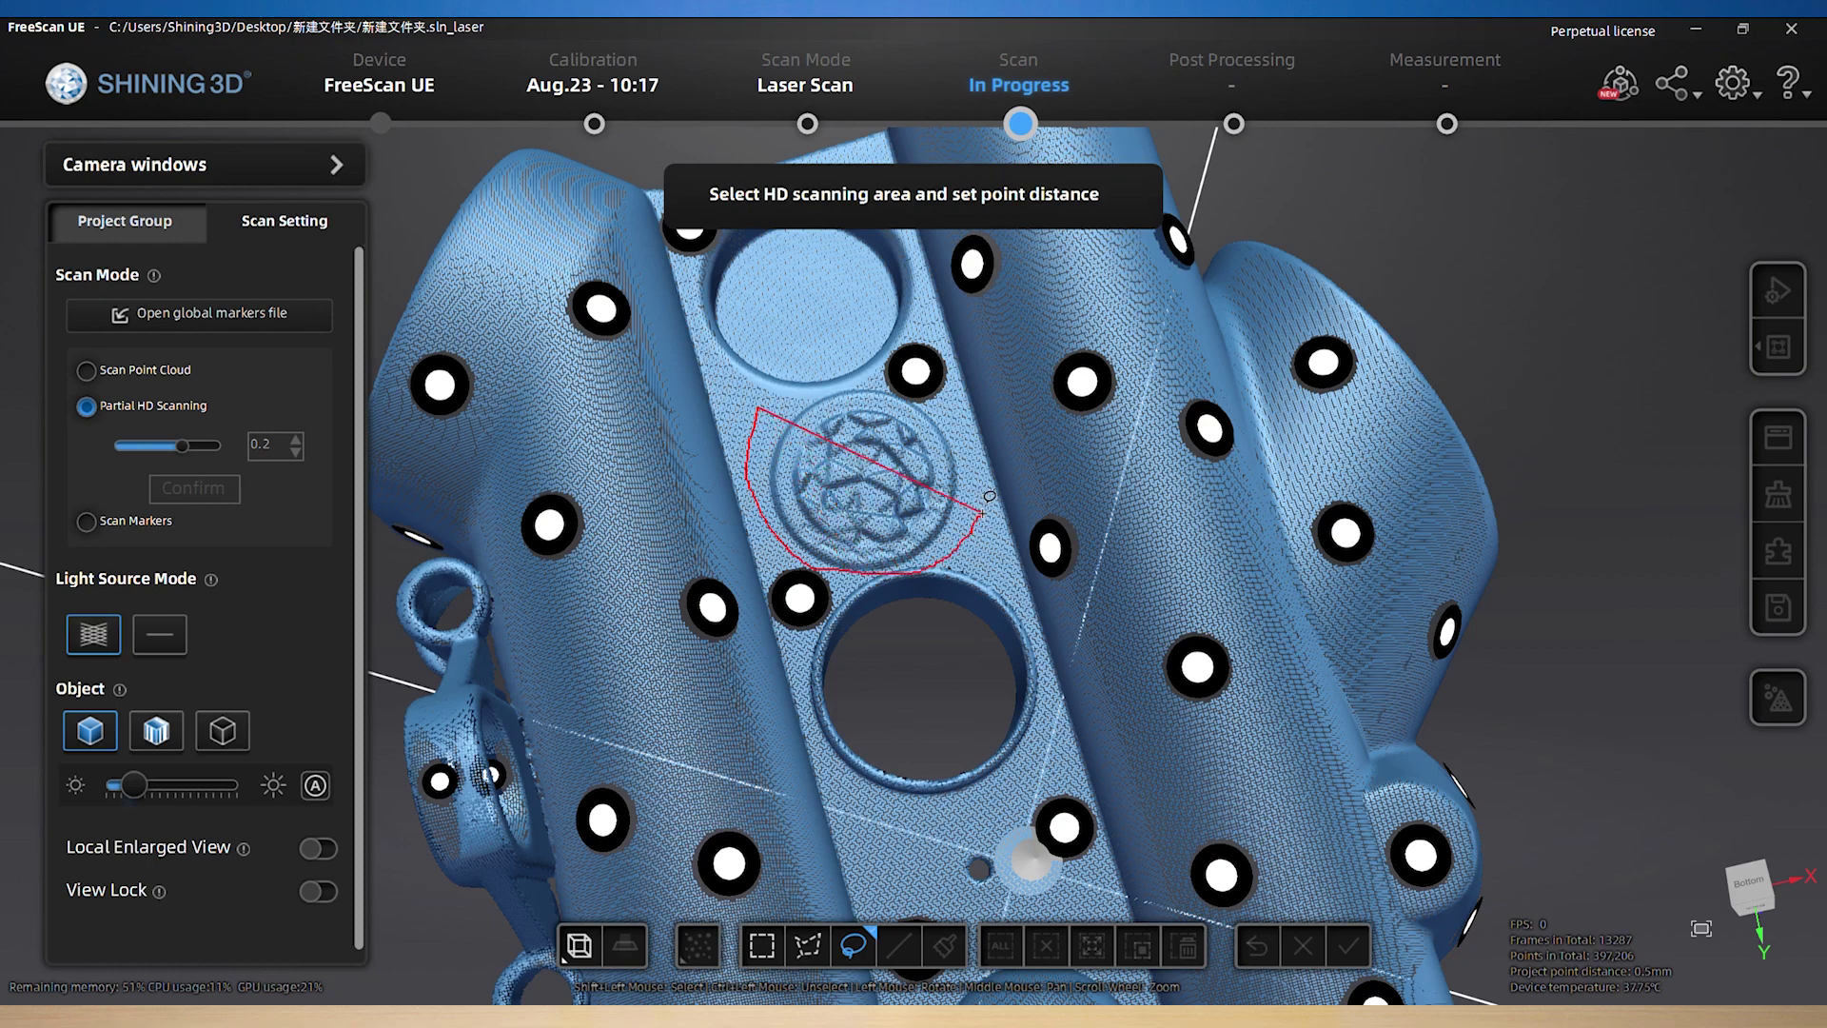
pyautogui.moveTo(880, 374); pyautogui.dragTo(719, 436)
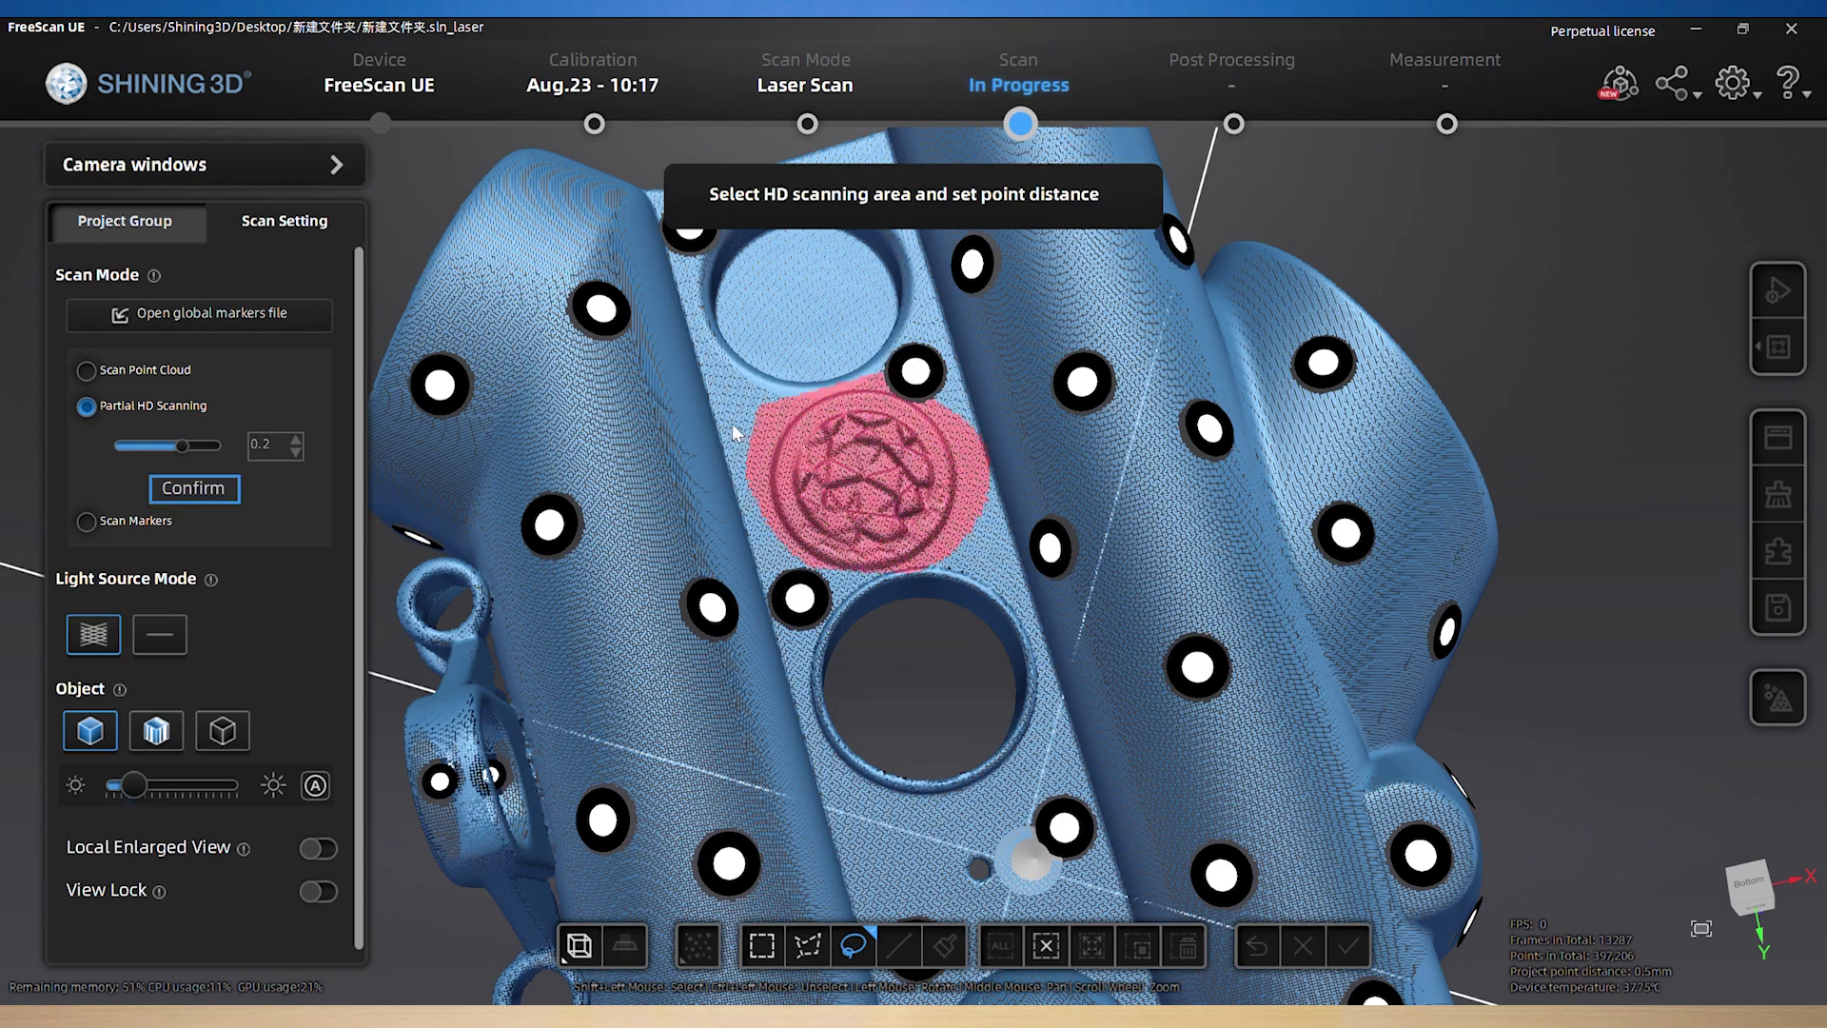
pyautogui.click(205, 493)
pyautogui.click(861, 601)
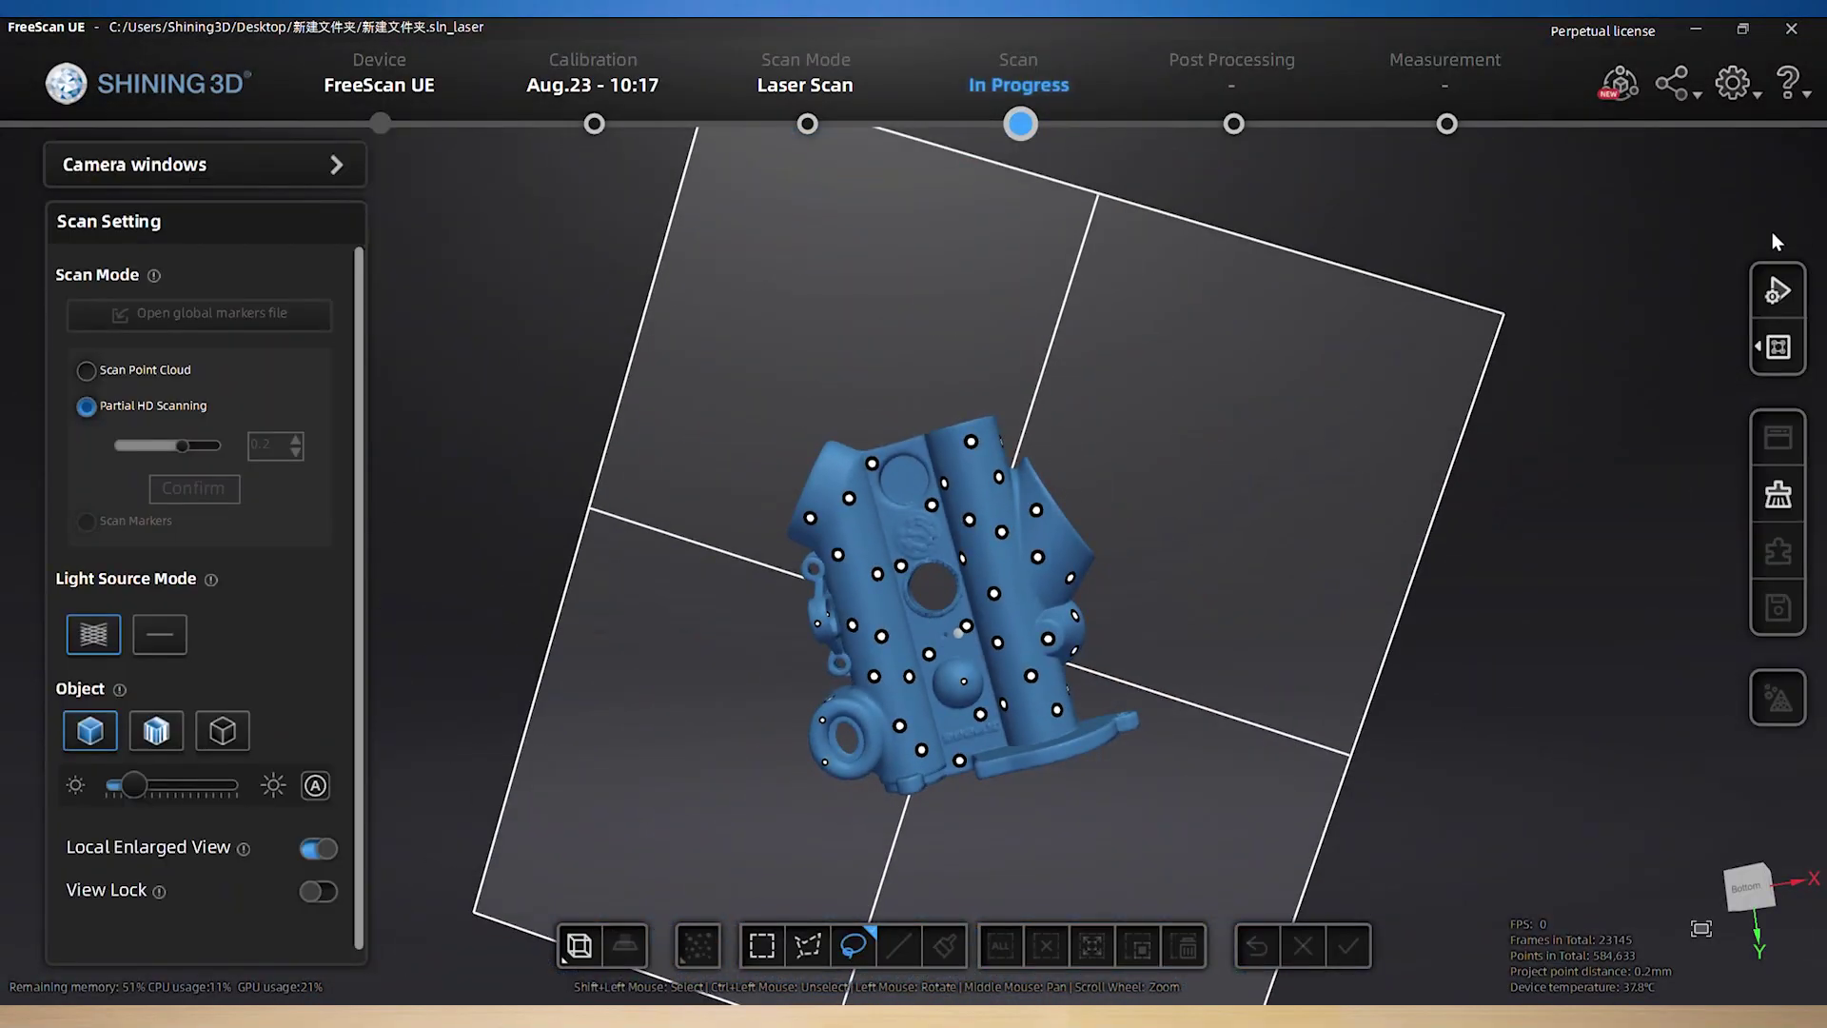
# Stop the emblem scan and generate its high-detail point cloud
pyautogui.click(1777, 347)
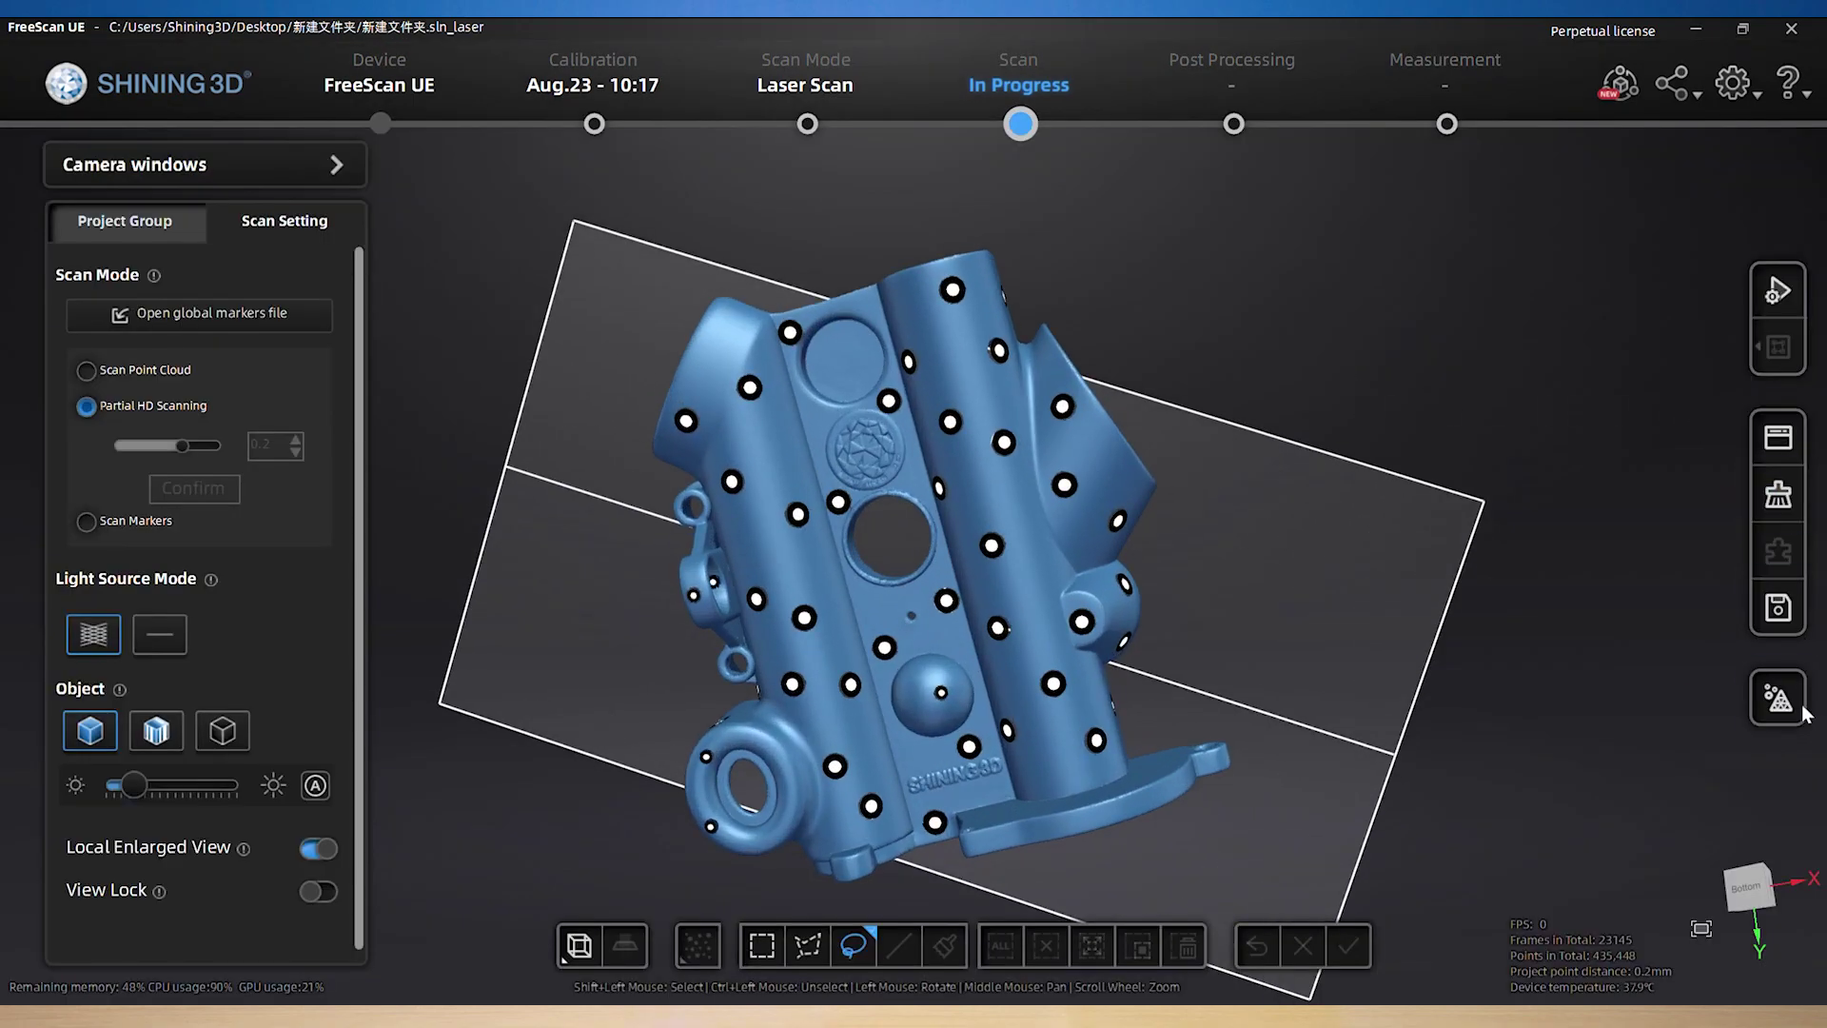
# Mesh the high-detail point cloud and pan across the sharper embossed logo
pyautogui.click(1802, 710)
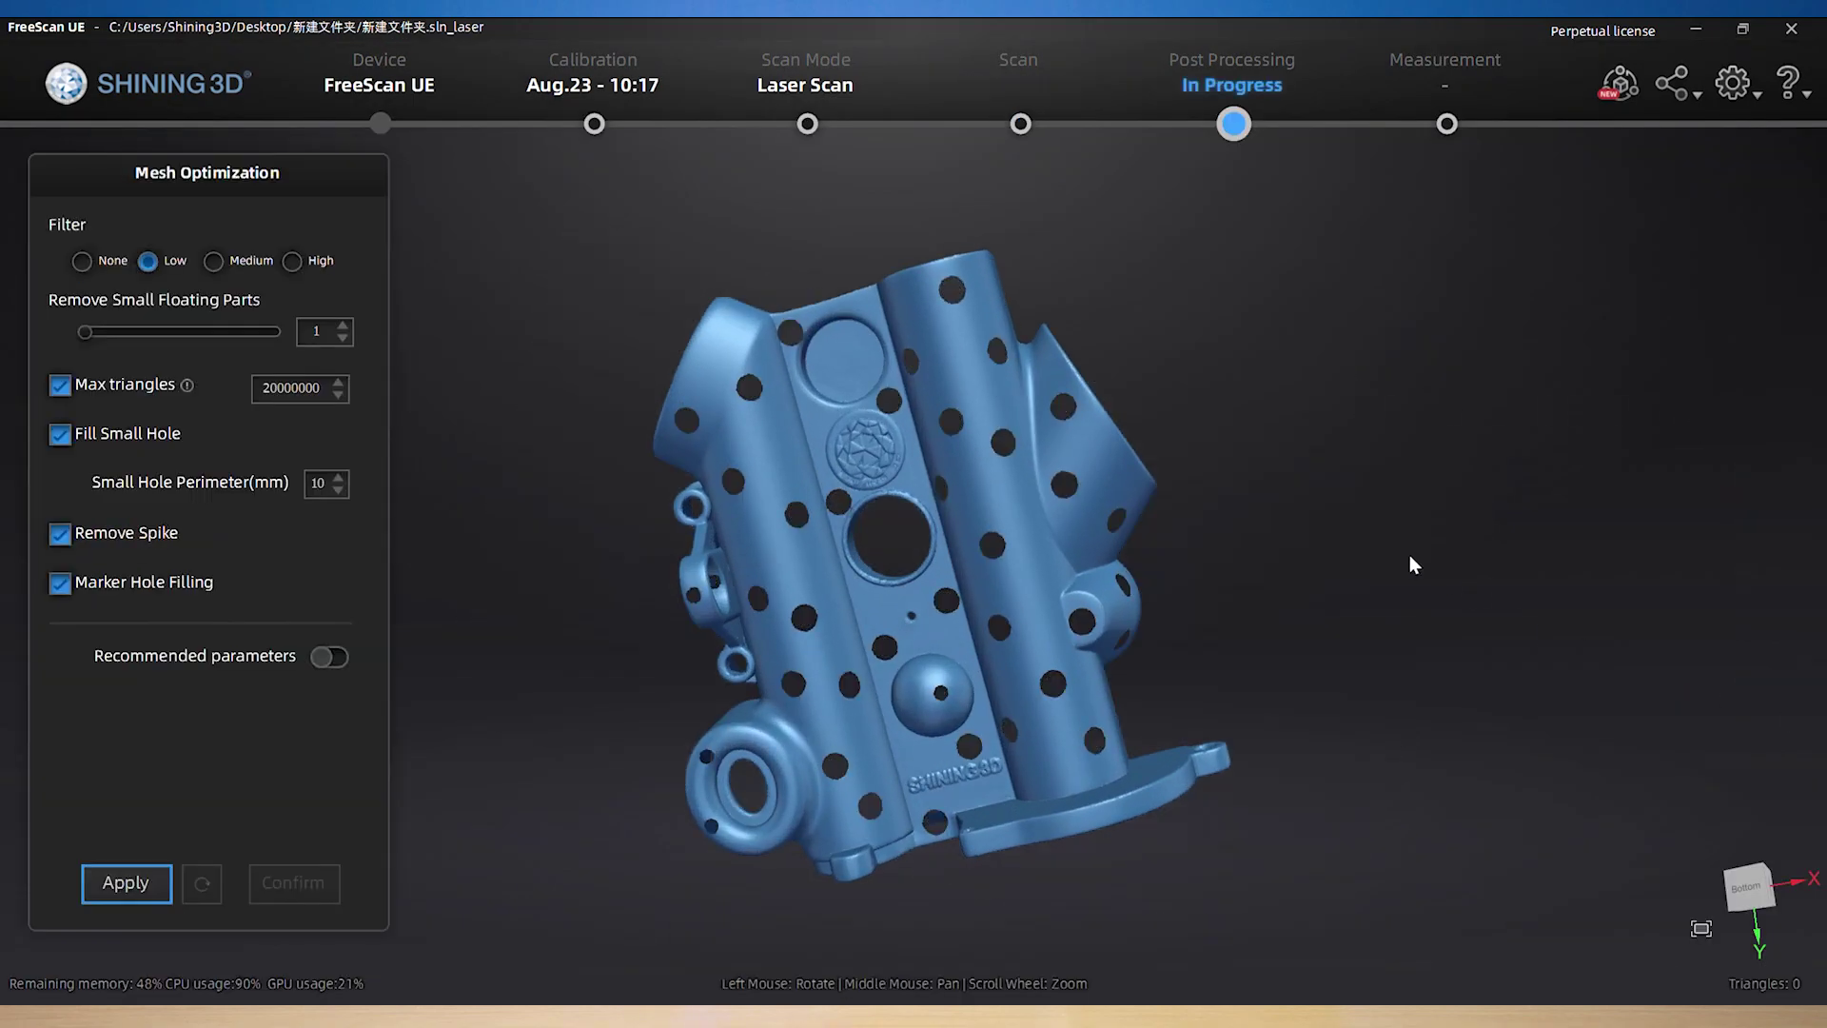
pyautogui.click(125, 885)
pyautogui.scroll(3, 1050, 372)
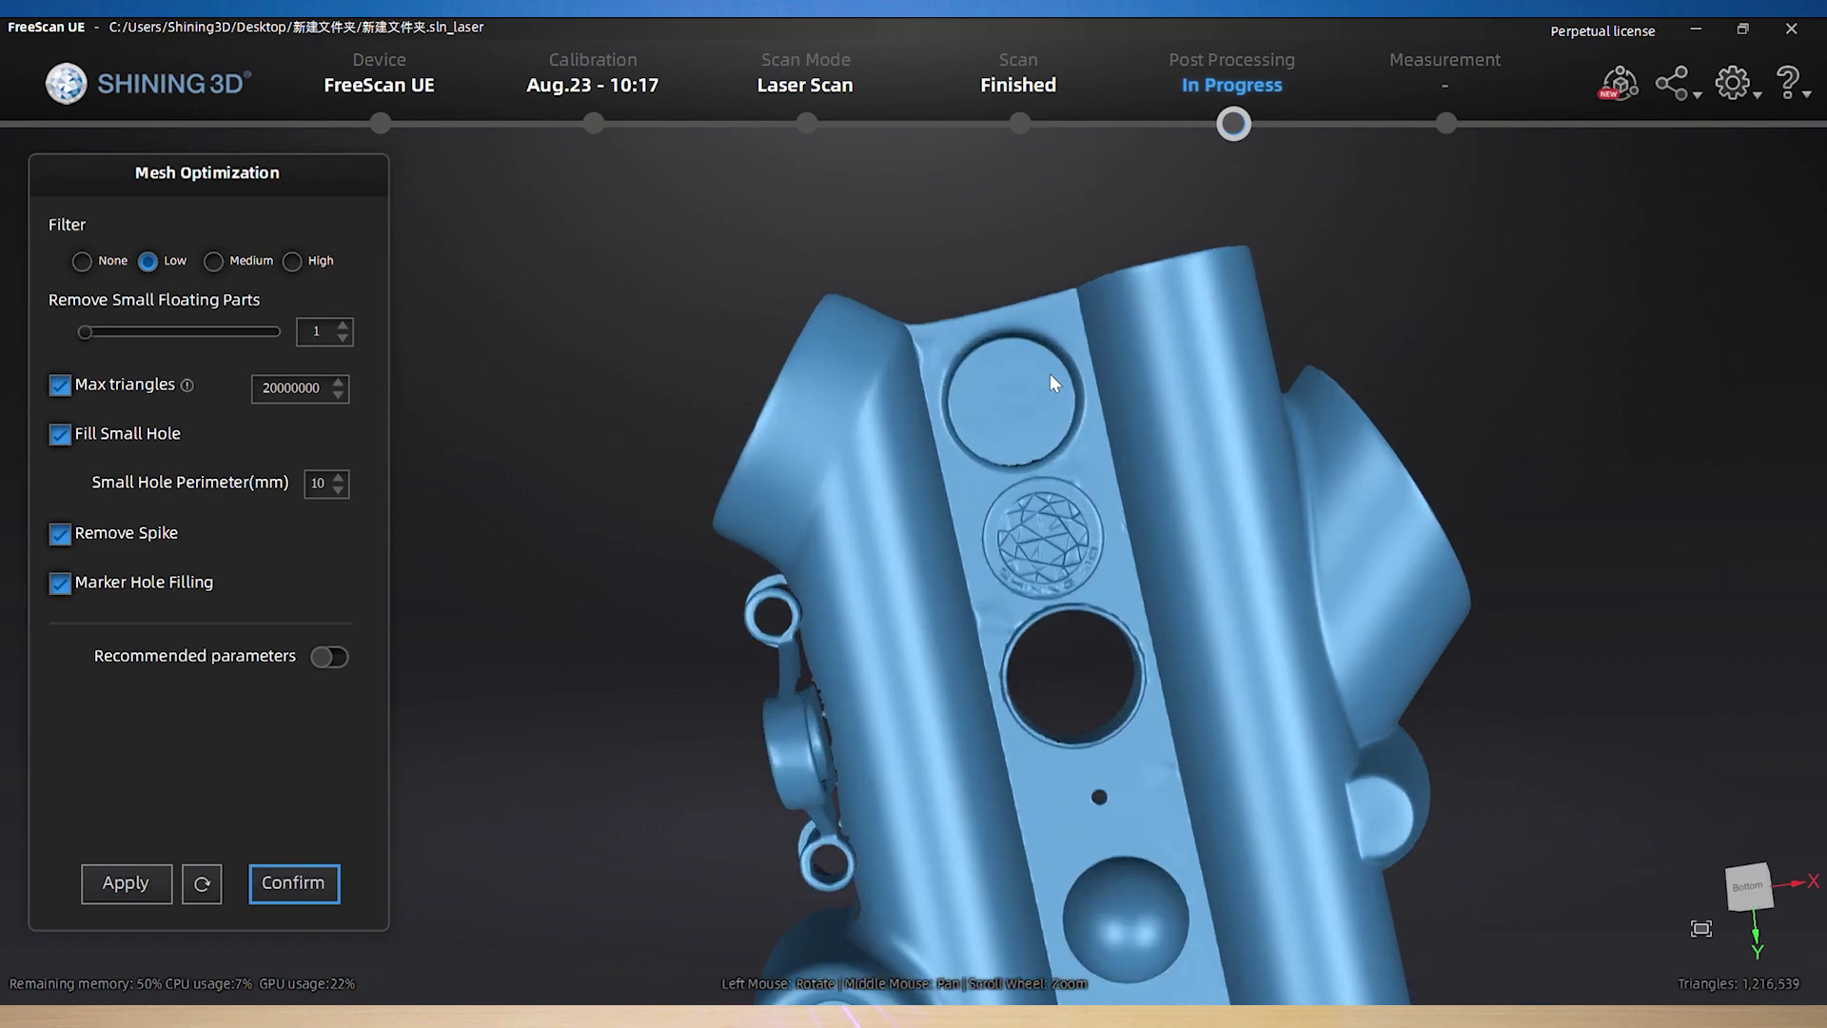
pyautogui.scroll(2, 1093, 604)
pyautogui.scroll(2, 1131, 402)
pyautogui.scroll(3, 1050, 454)
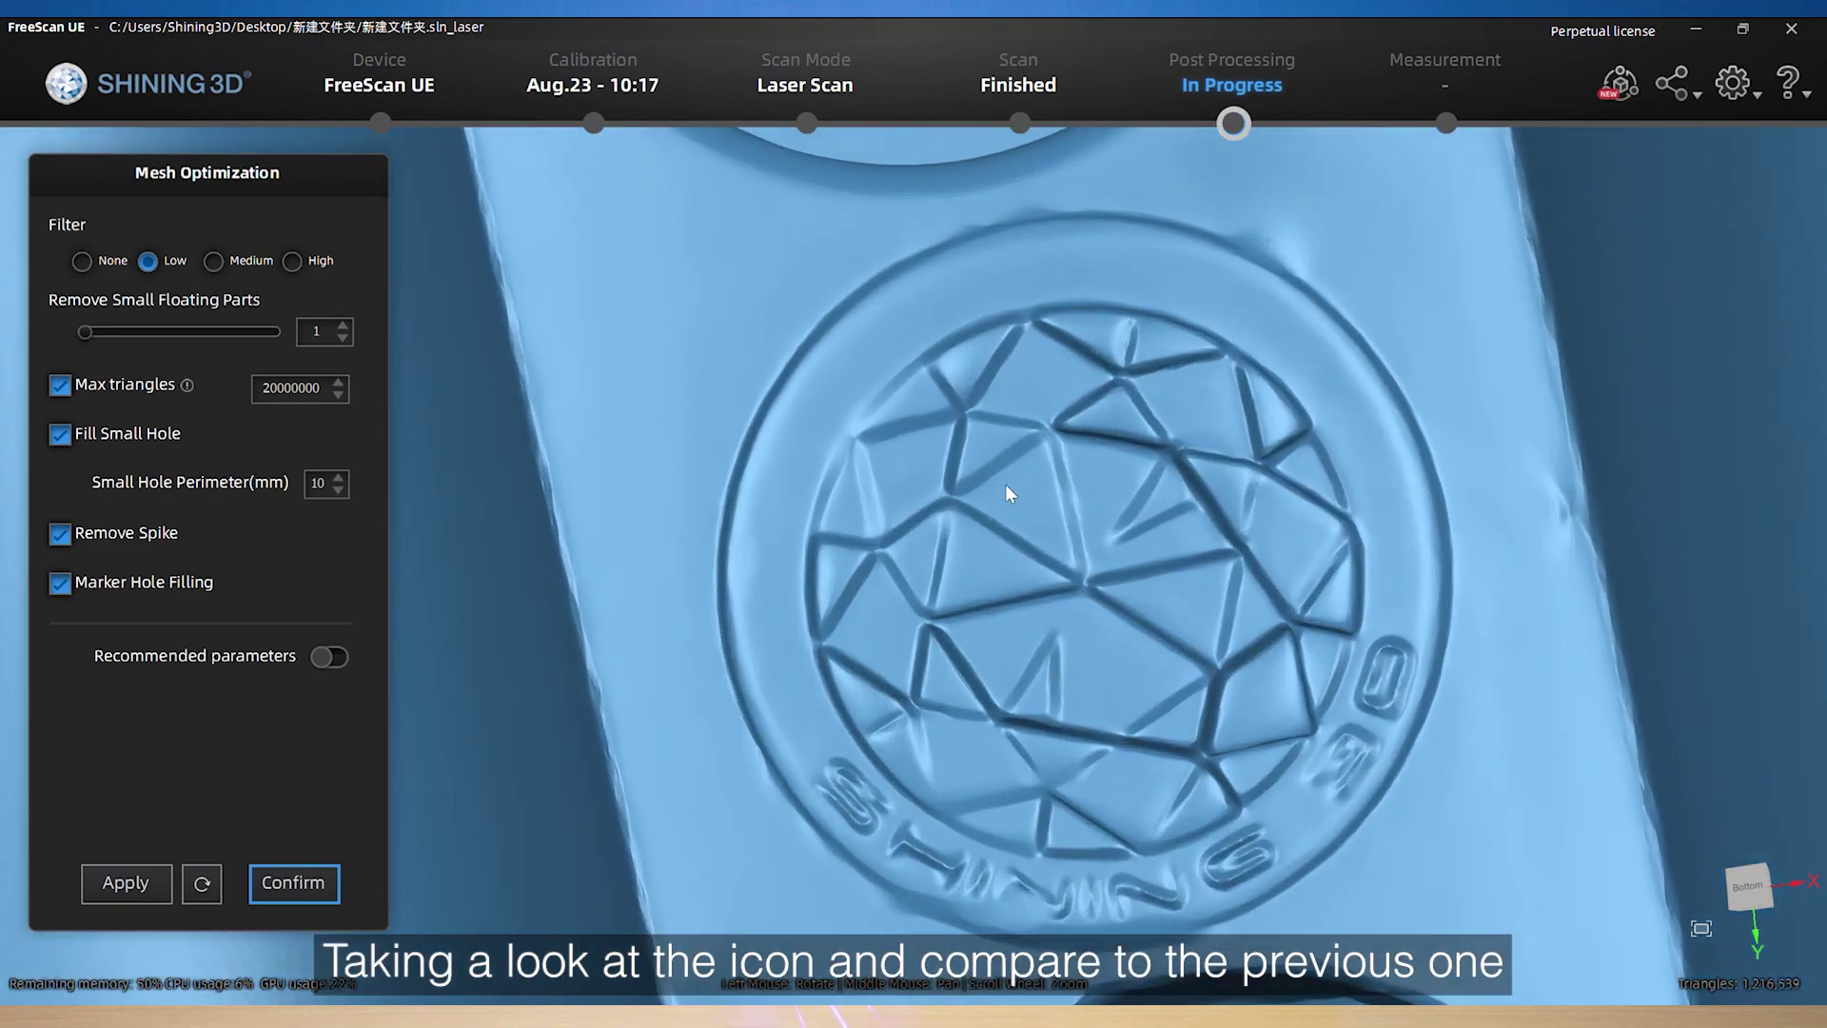
pyautogui.moveTo(1177, 446); pyautogui.dragTo(1348, 423)
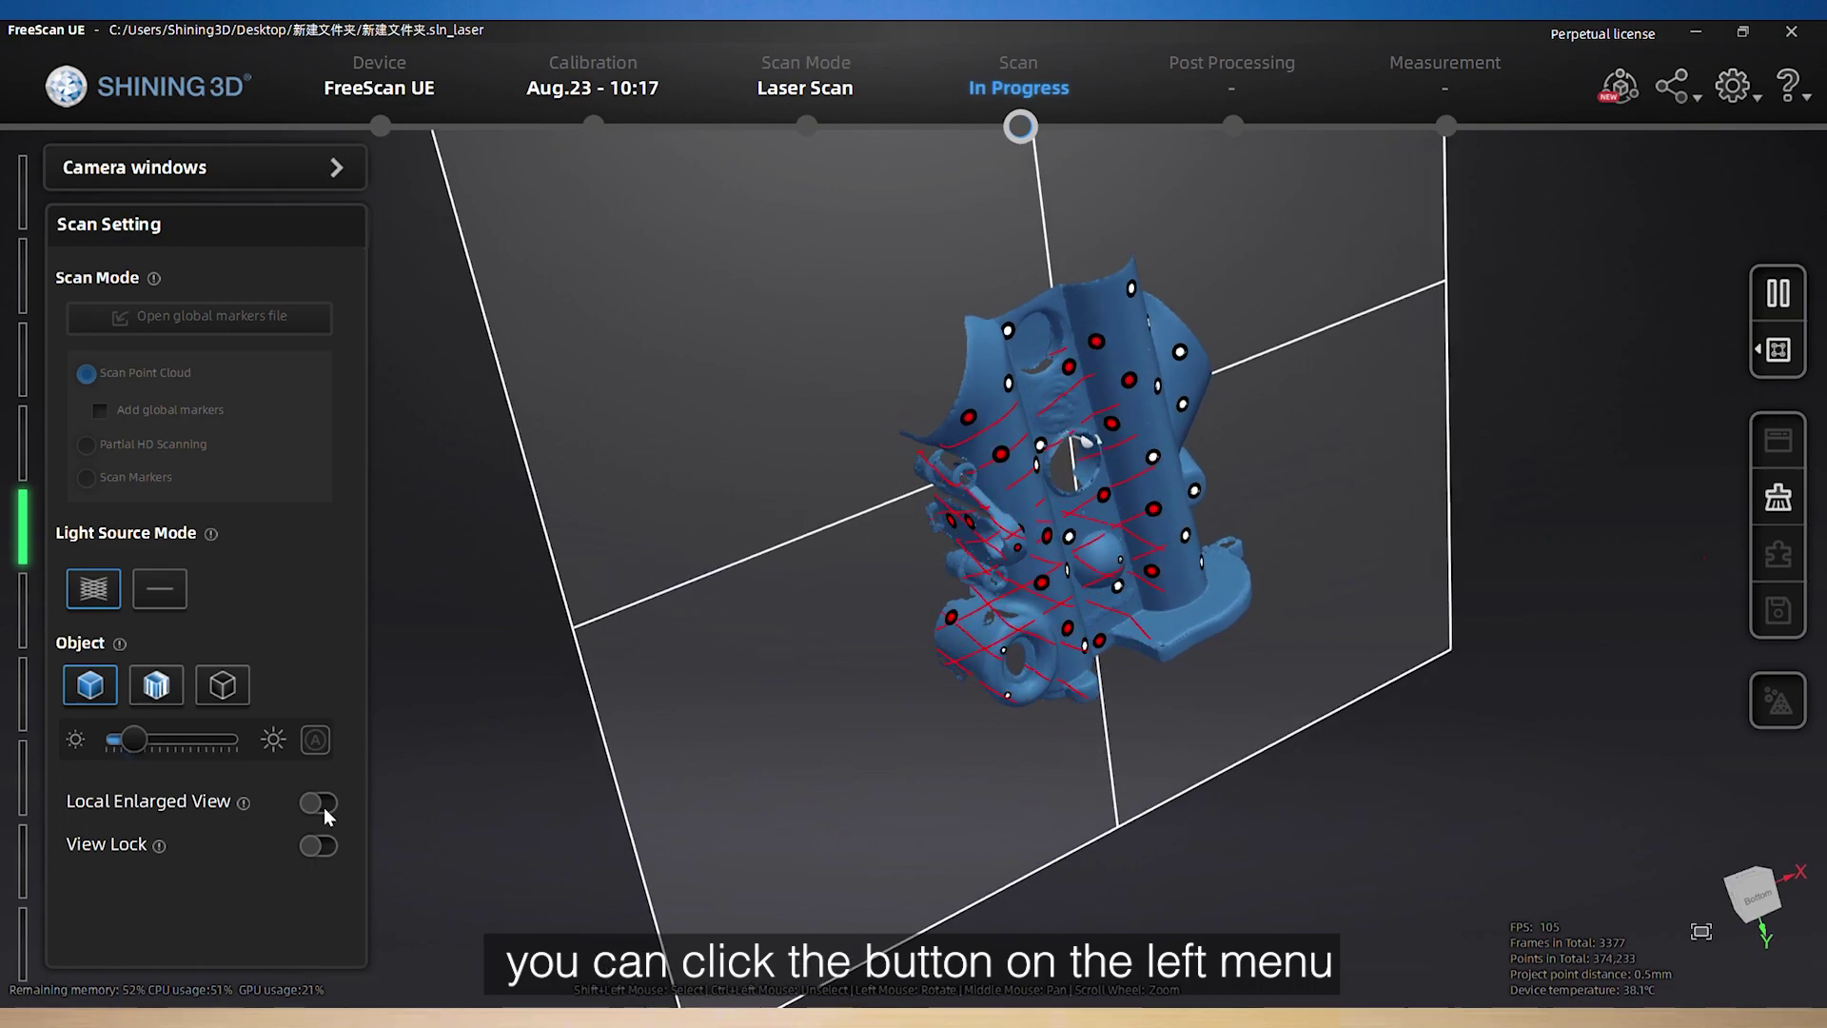
# Switch on Local Enlarged View to magnify the area being scanned
pyautogui.click(317, 802)
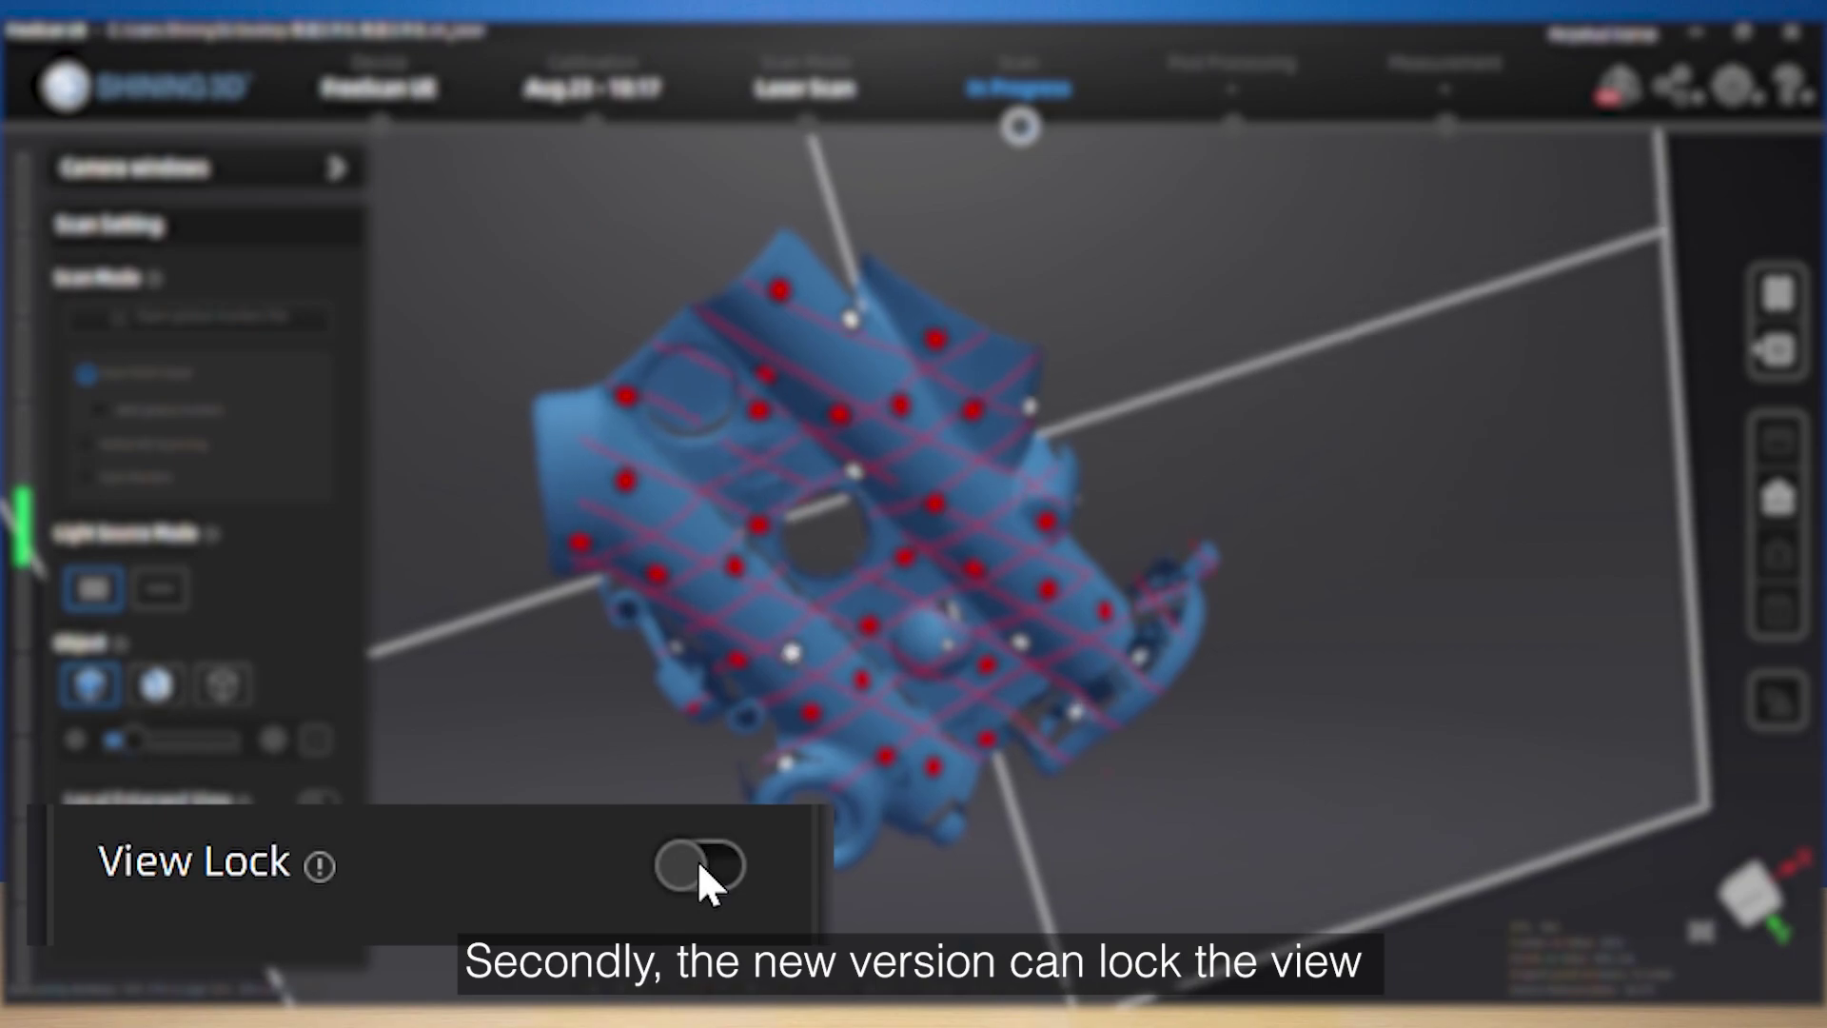
# Turn on View Lock to hold the engine block at a fixed angle
pyautogui.click(316, 844)
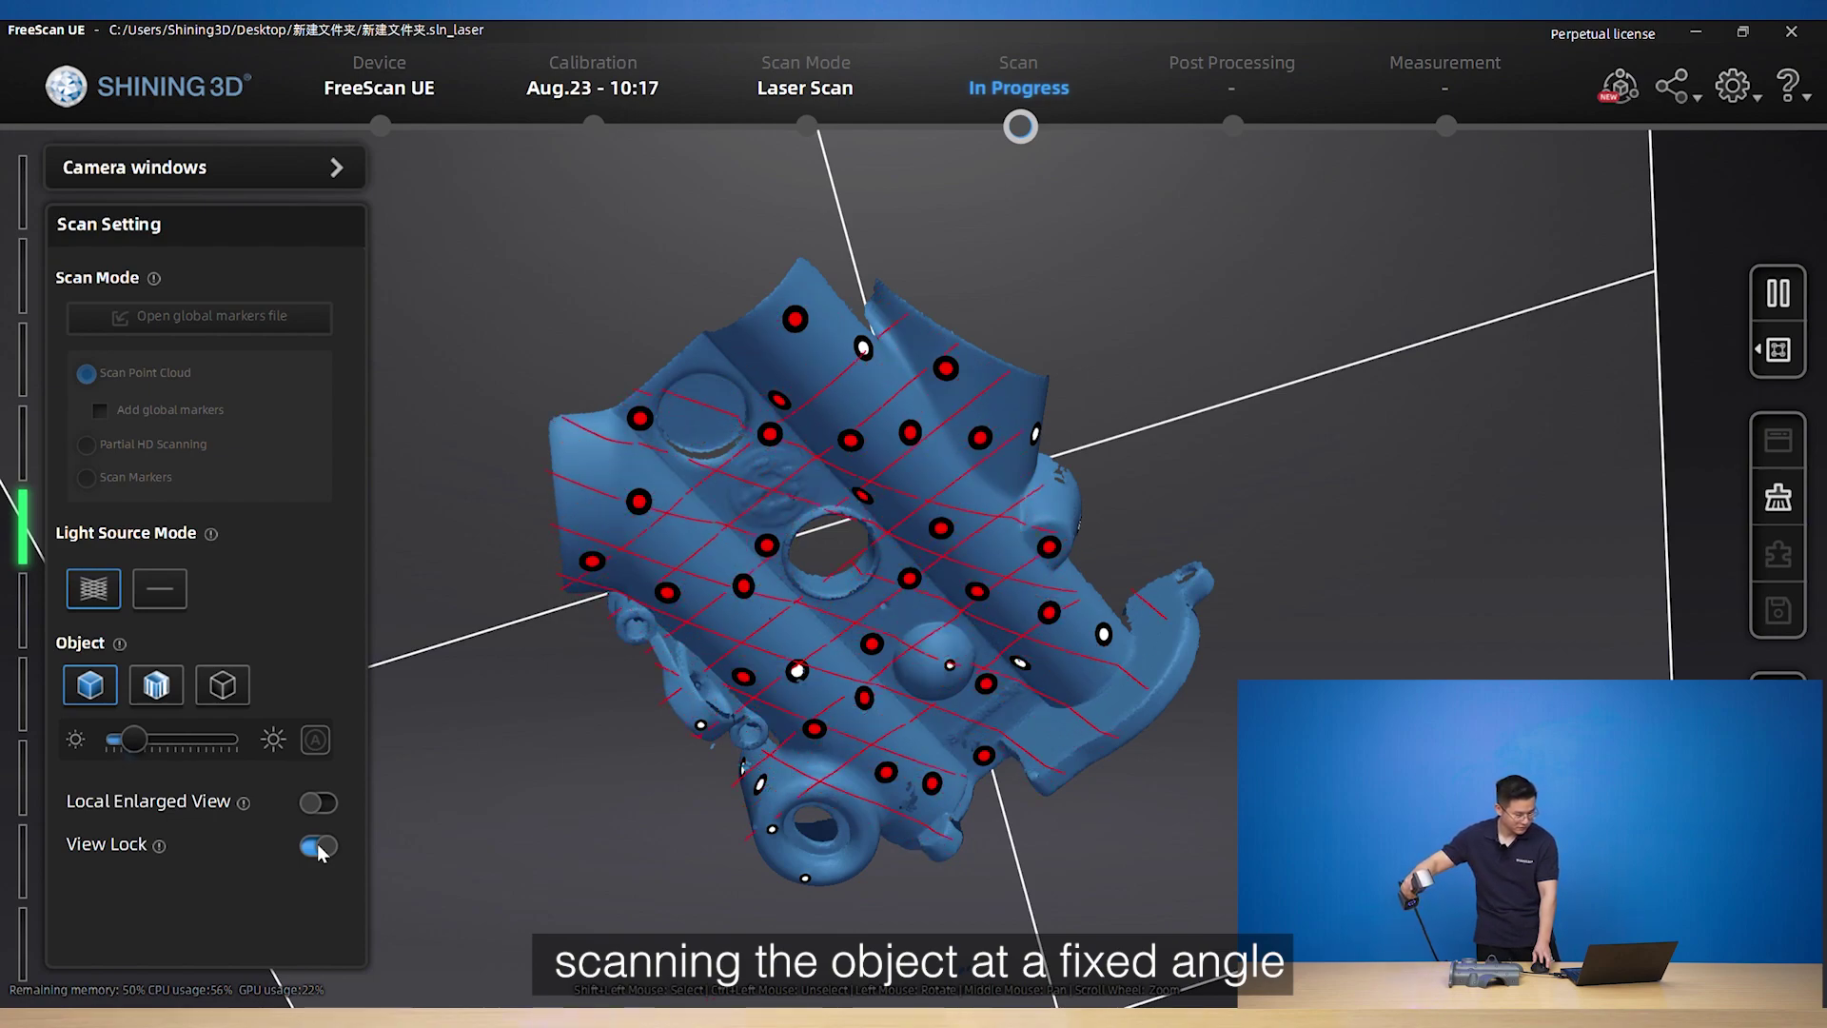
# Turn off View Lock and start a cutting plane defined by markers
pyautogui.click(317, 846)
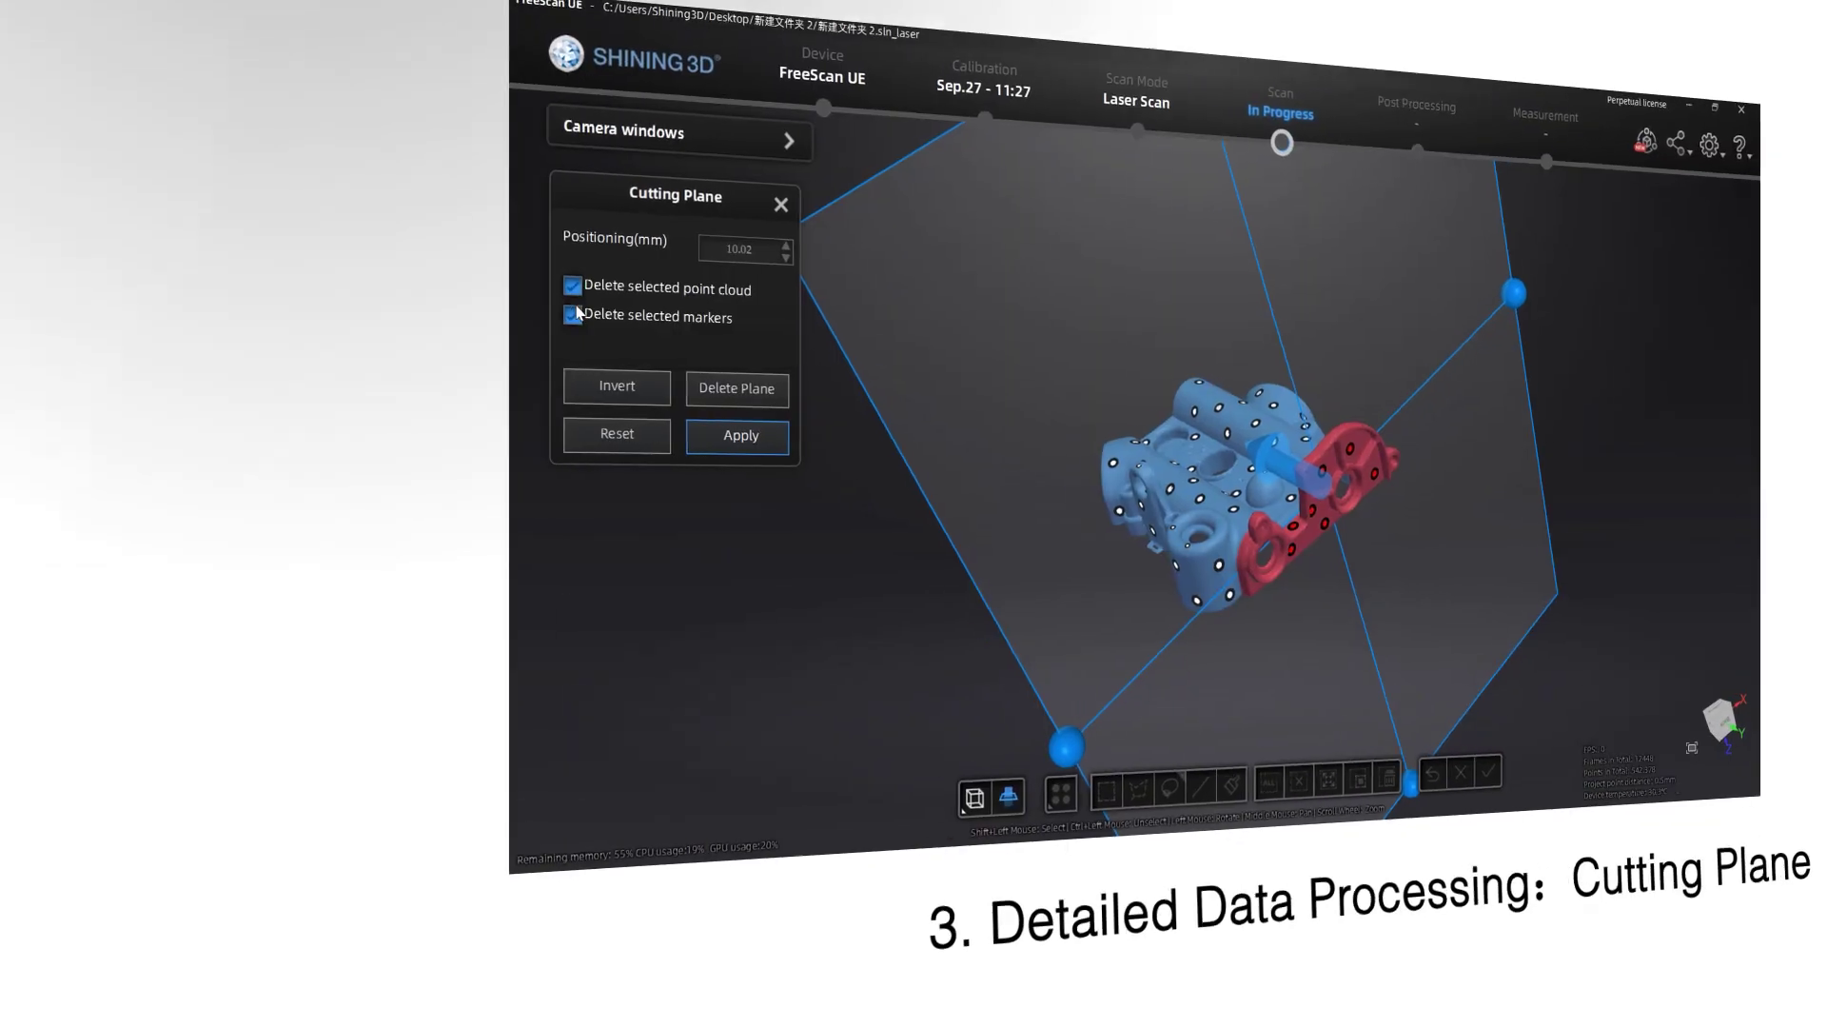
pyautogui.click(574, 315)
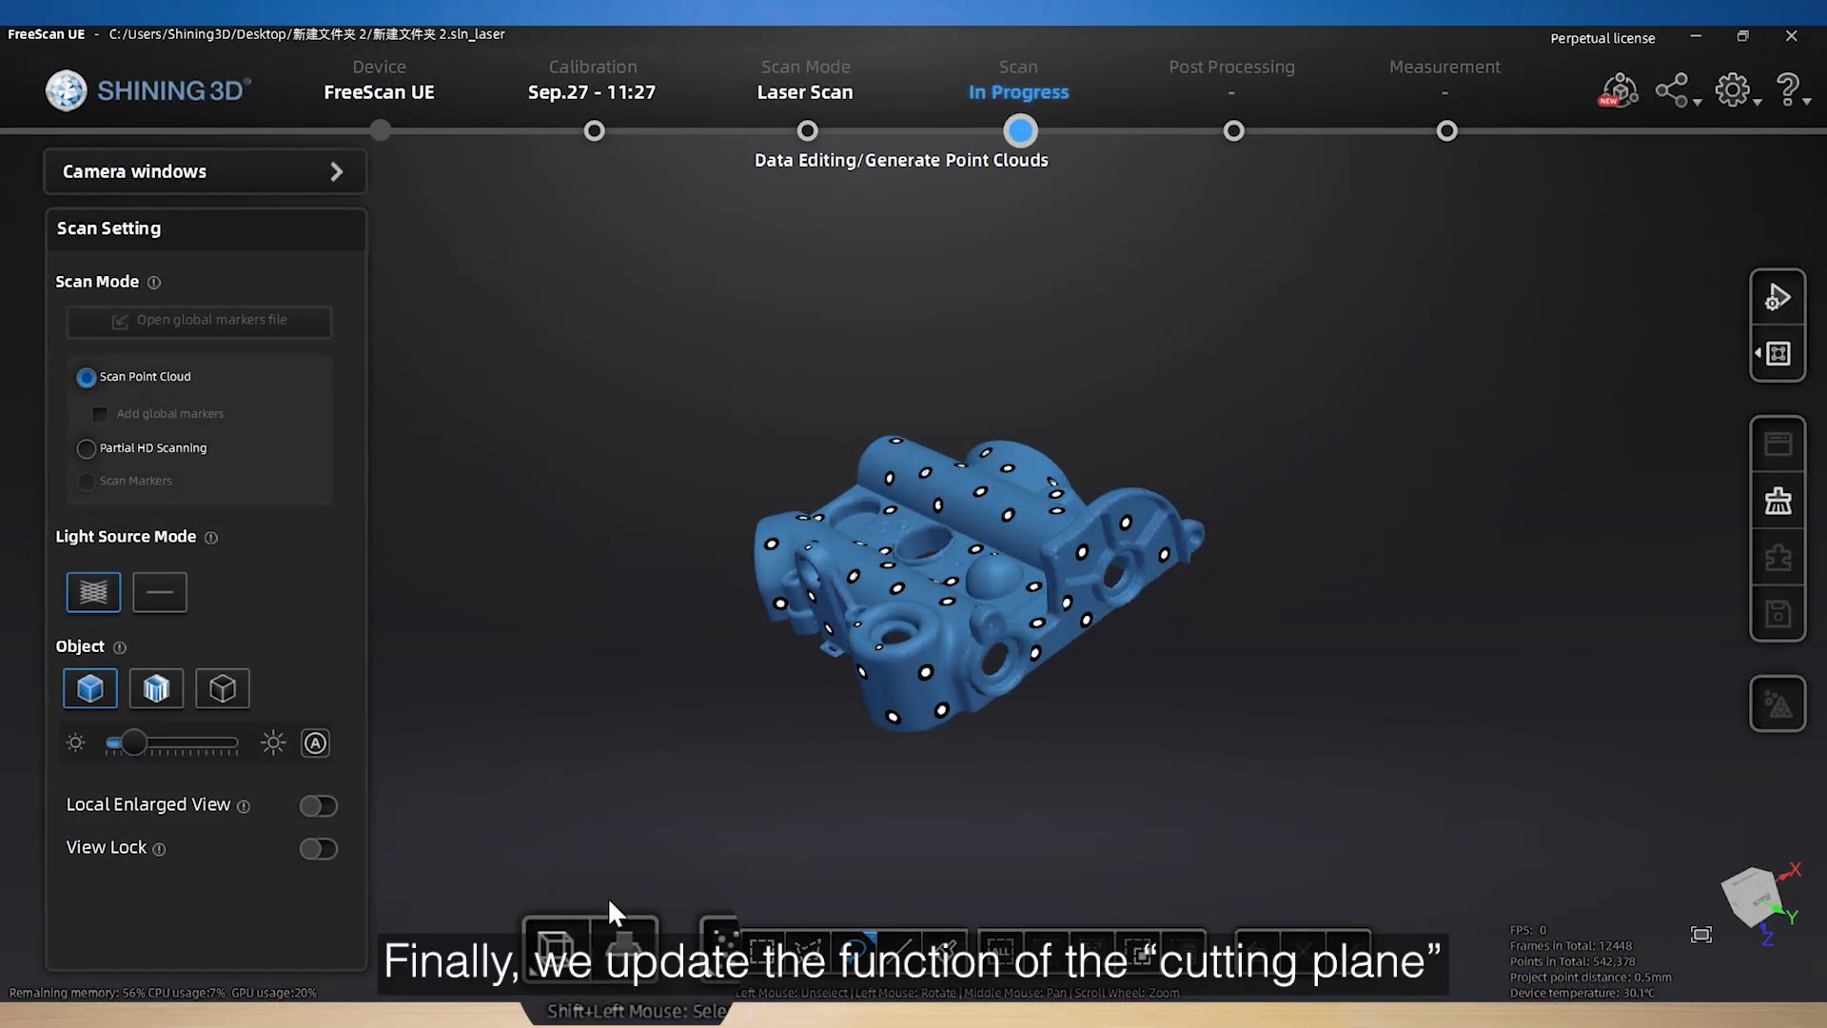
pyautogui.click(618, 934)
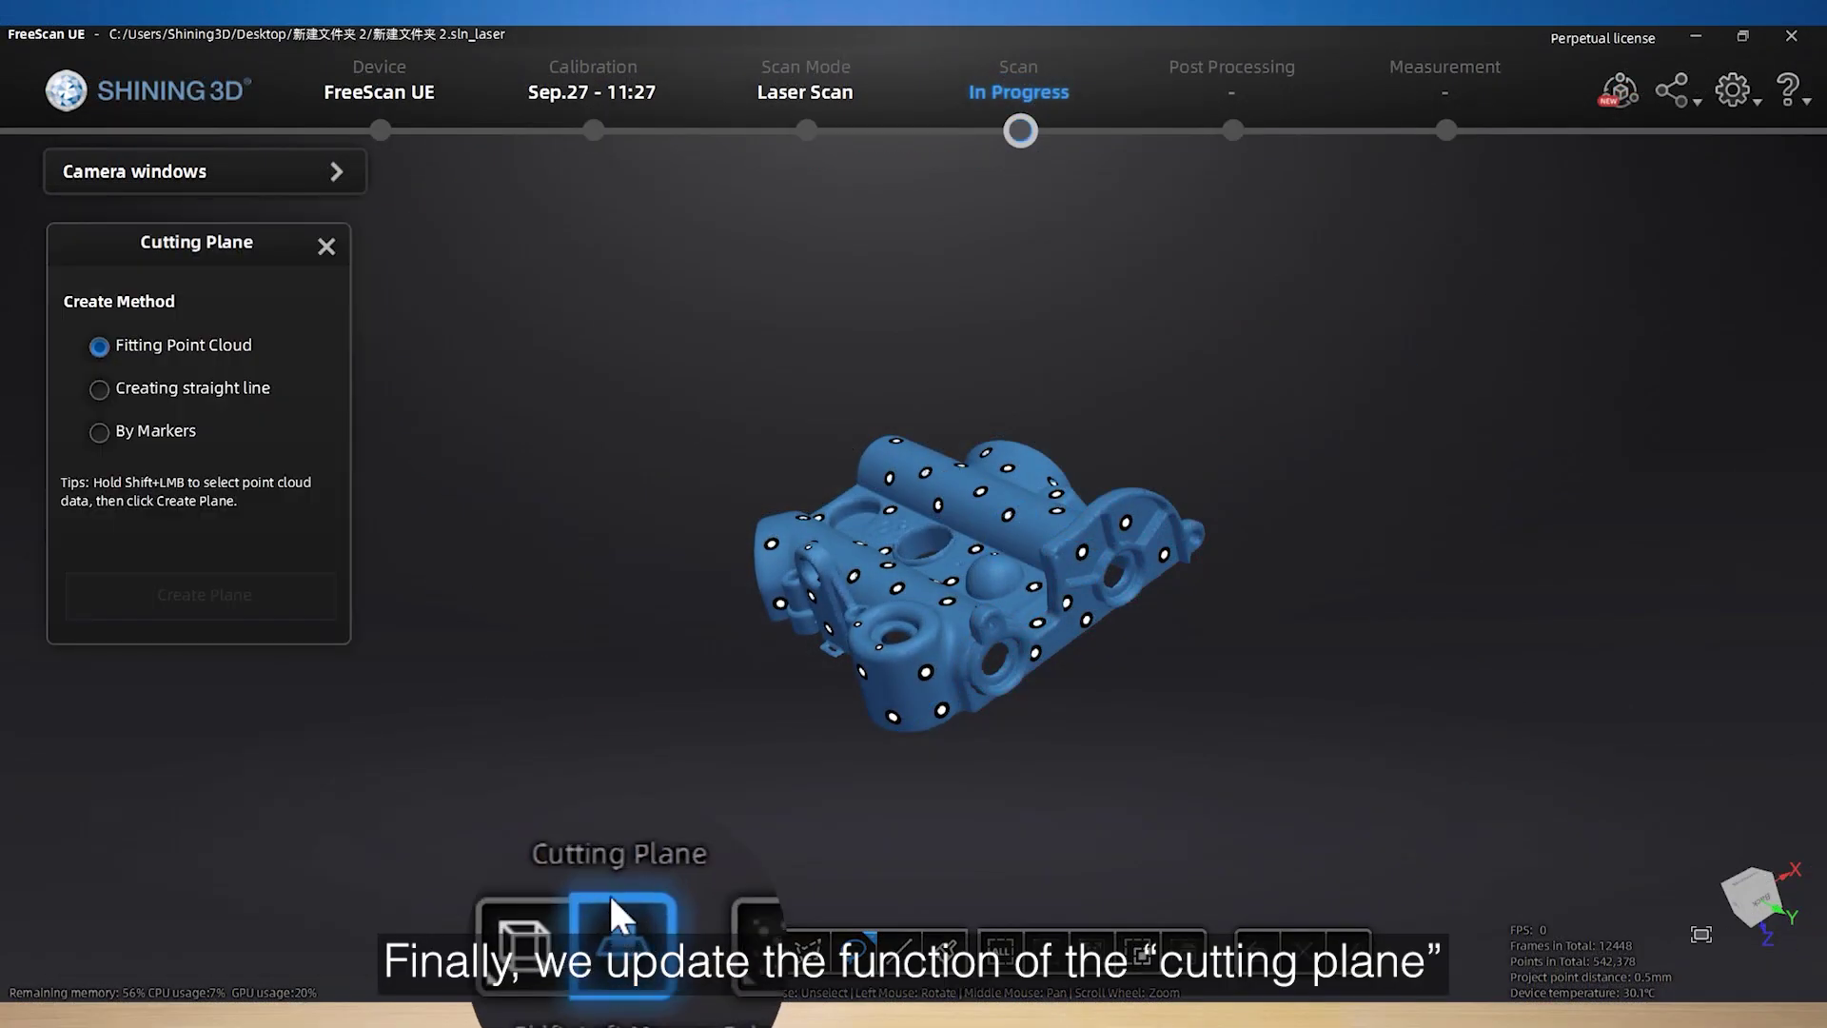
pyautogui.click(99, 433)
# Create the plane from selected markers, offset it 10.02 mm, keep markers, and apply the cut
pyautogui.keyDown('shift'); pyautogui.click(1166, 557); pyautogui.keyUp('shift')
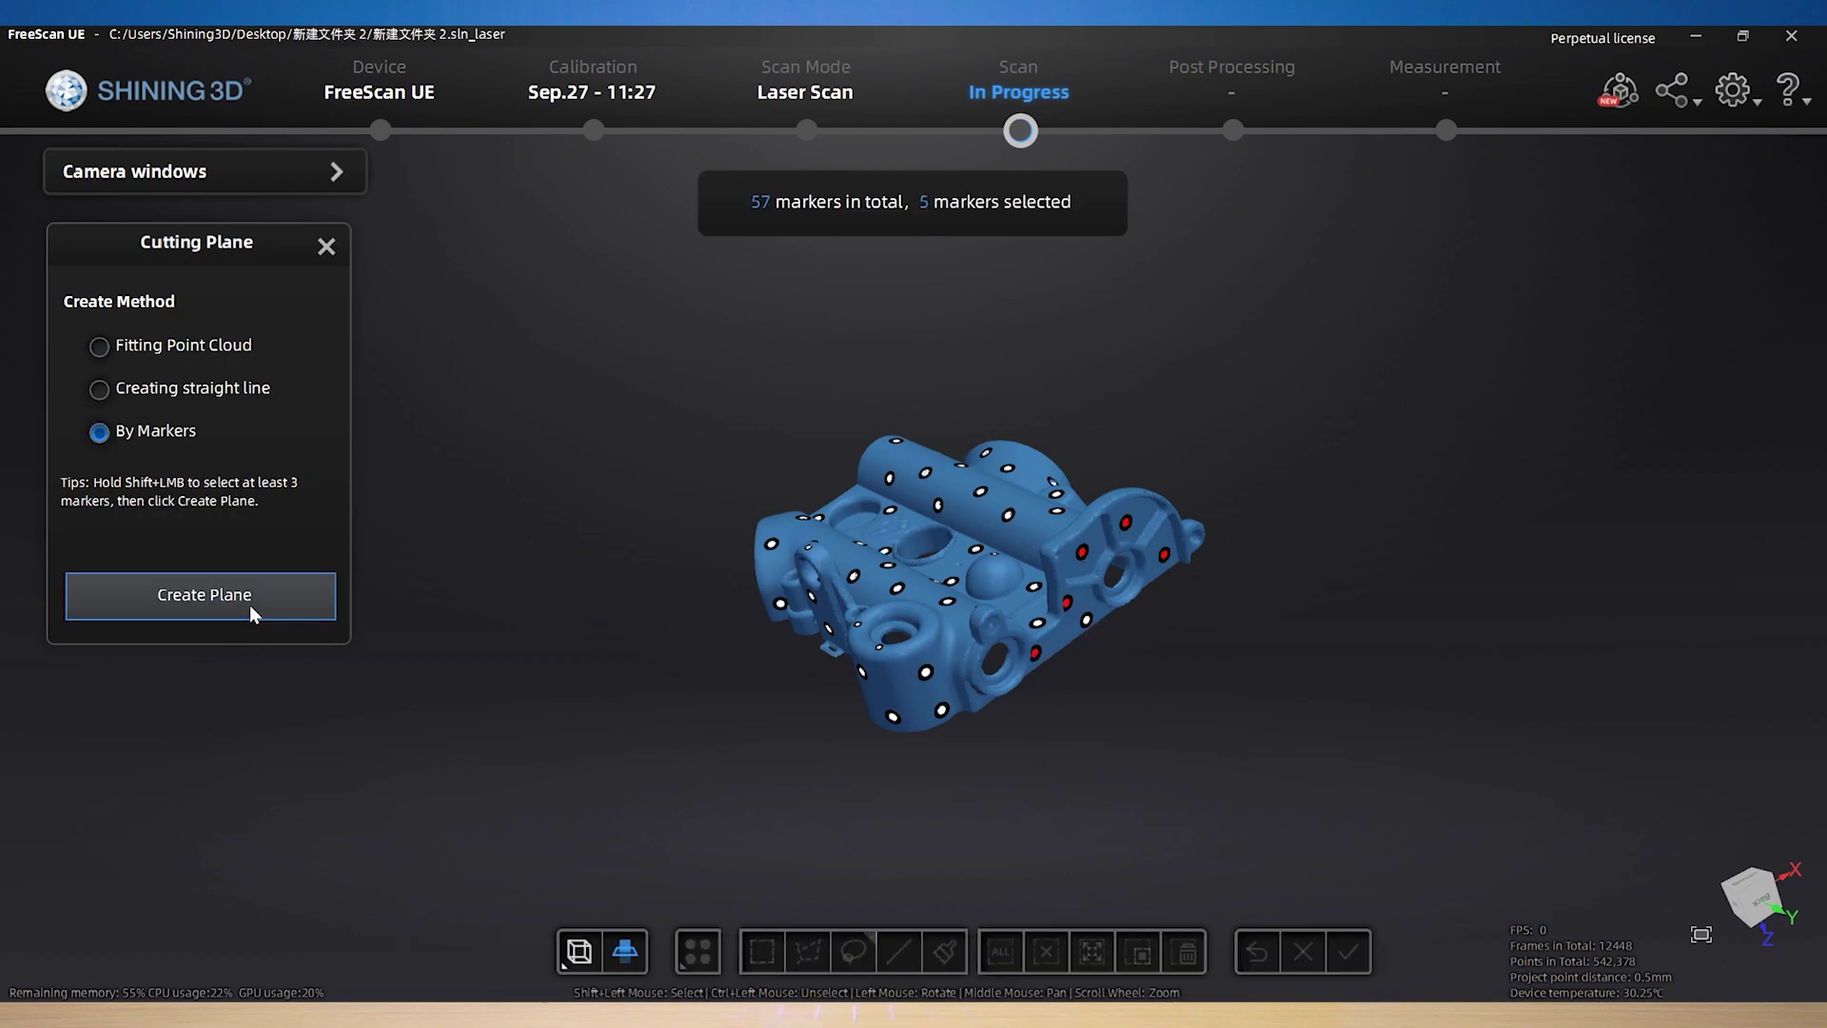
pyautogui.click(250, 604)
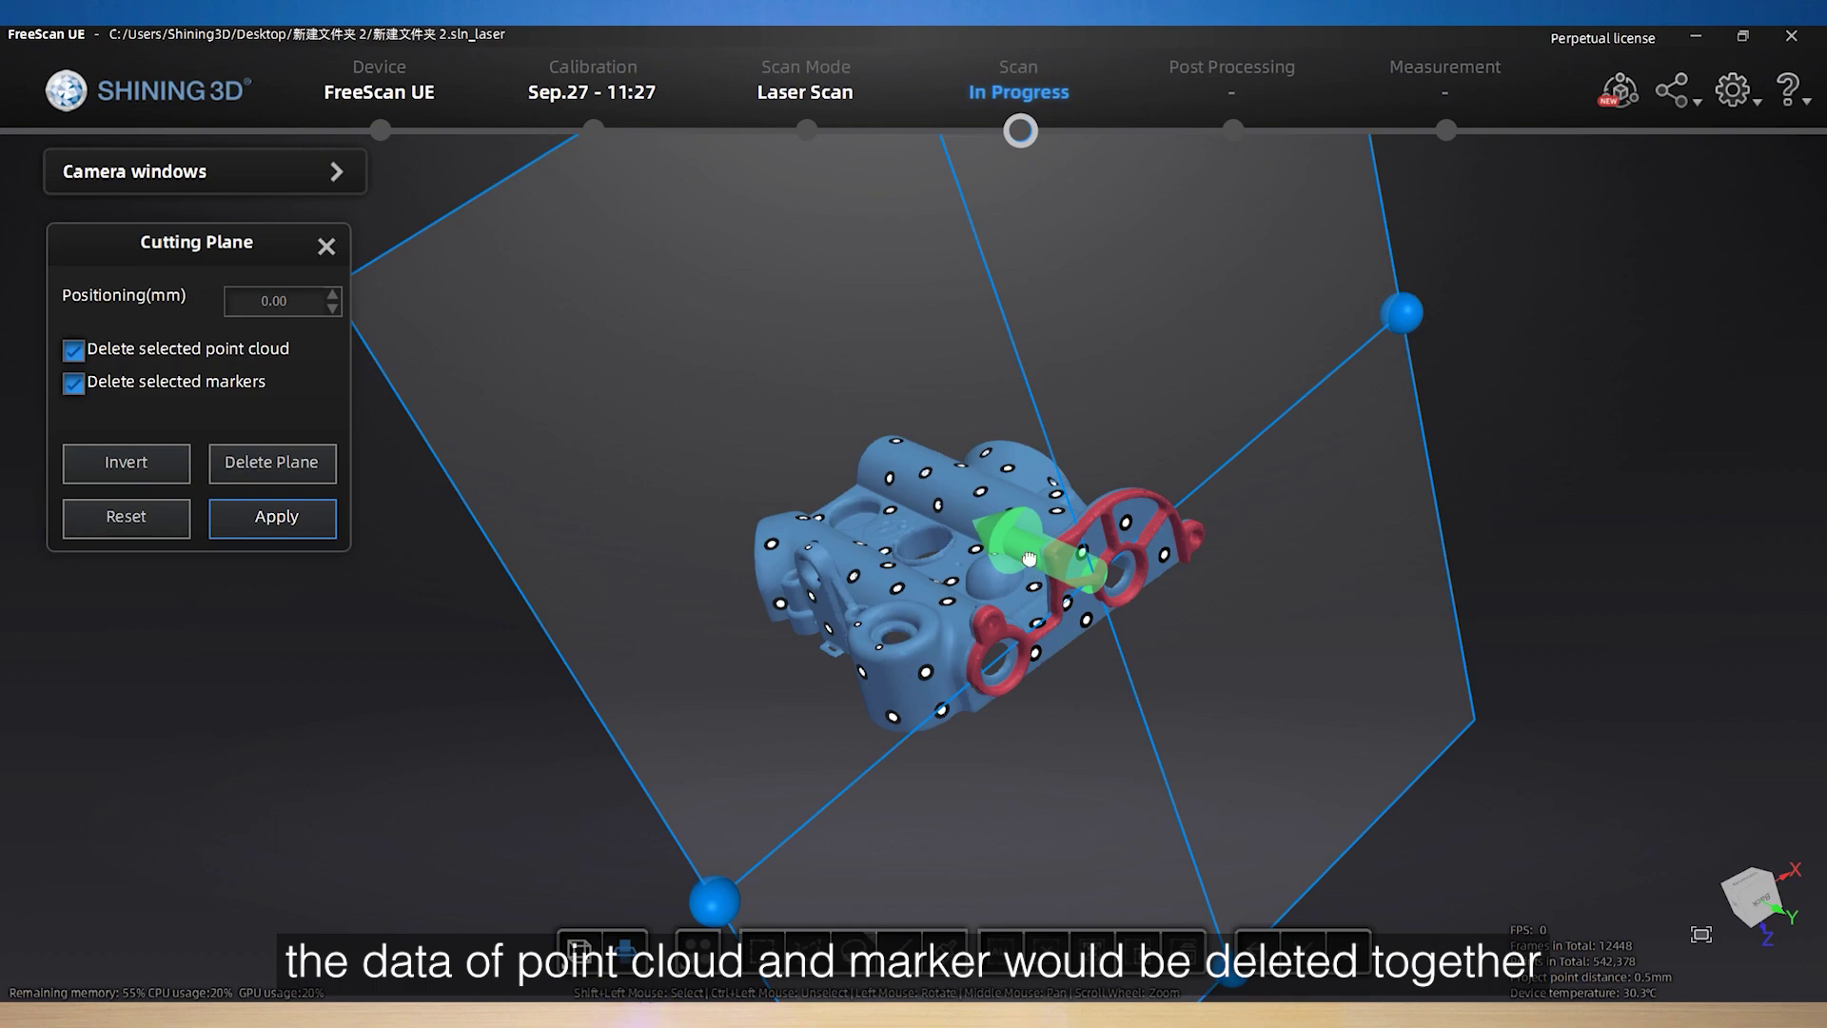
pyautogui.moveTo(1028, 557); pyautogui.dragTo(1018, 557)
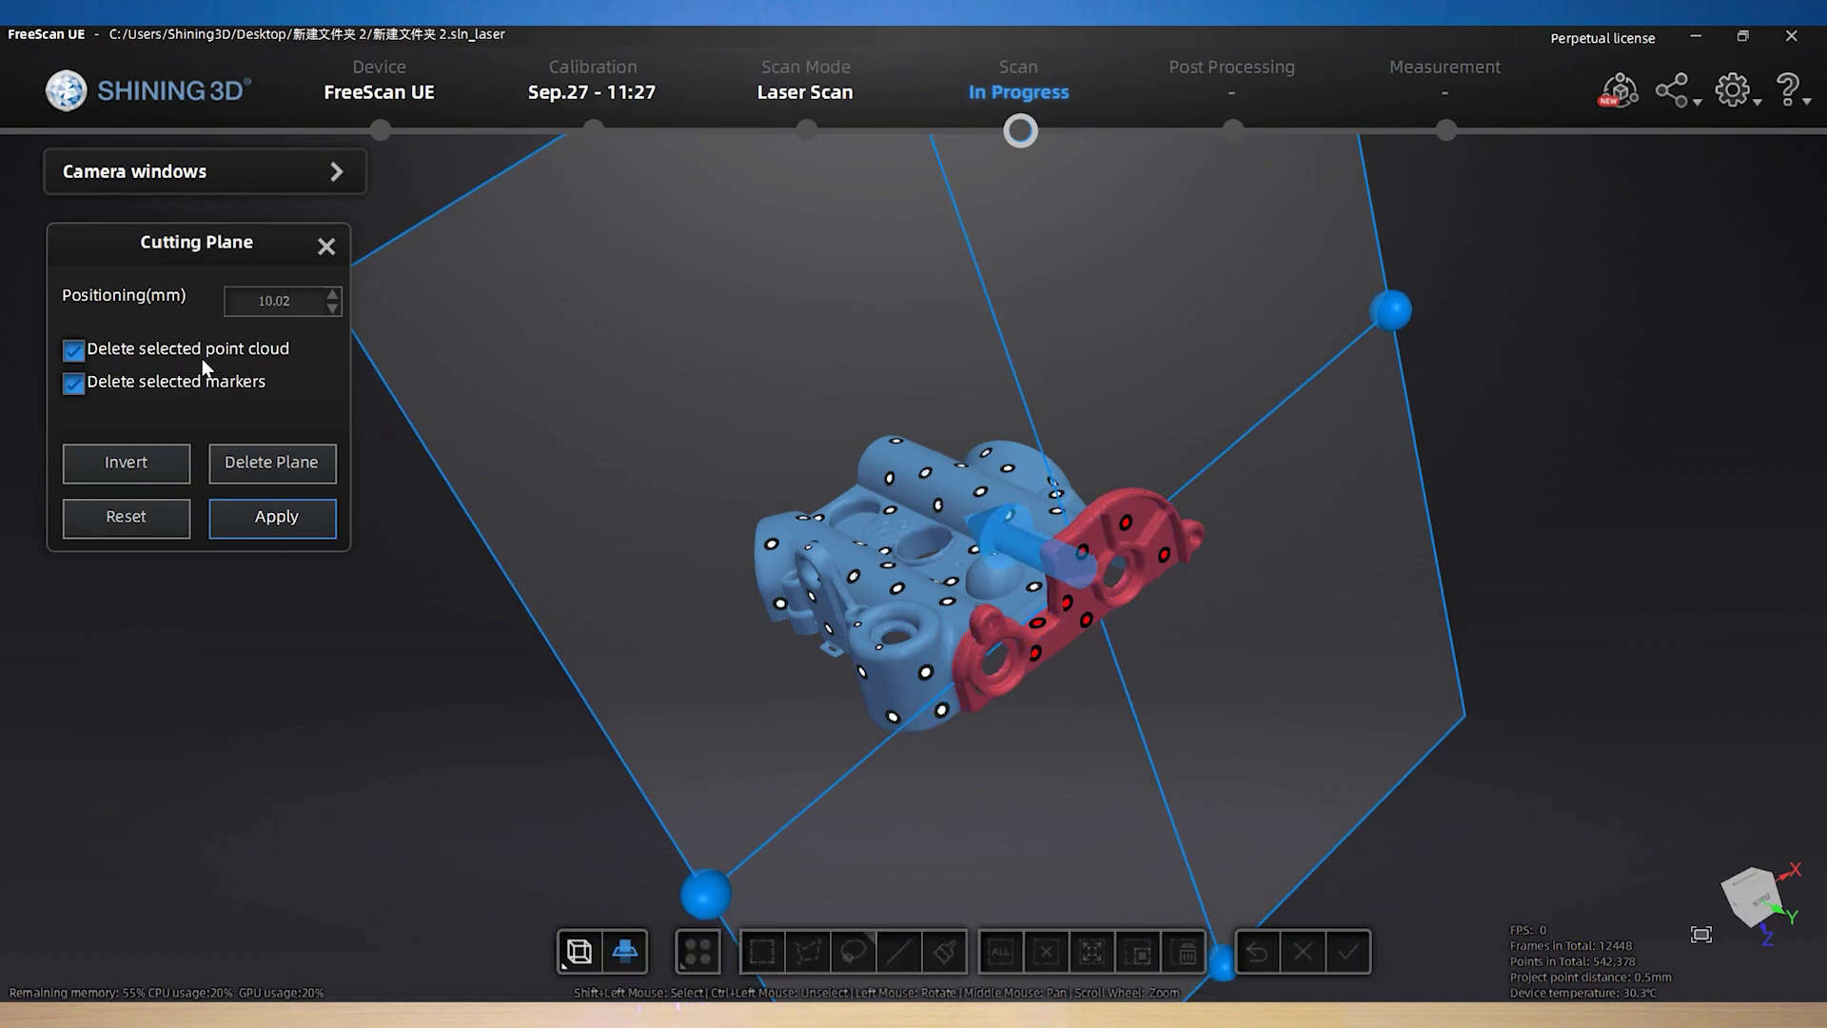
pyautogui.click(75, 383)
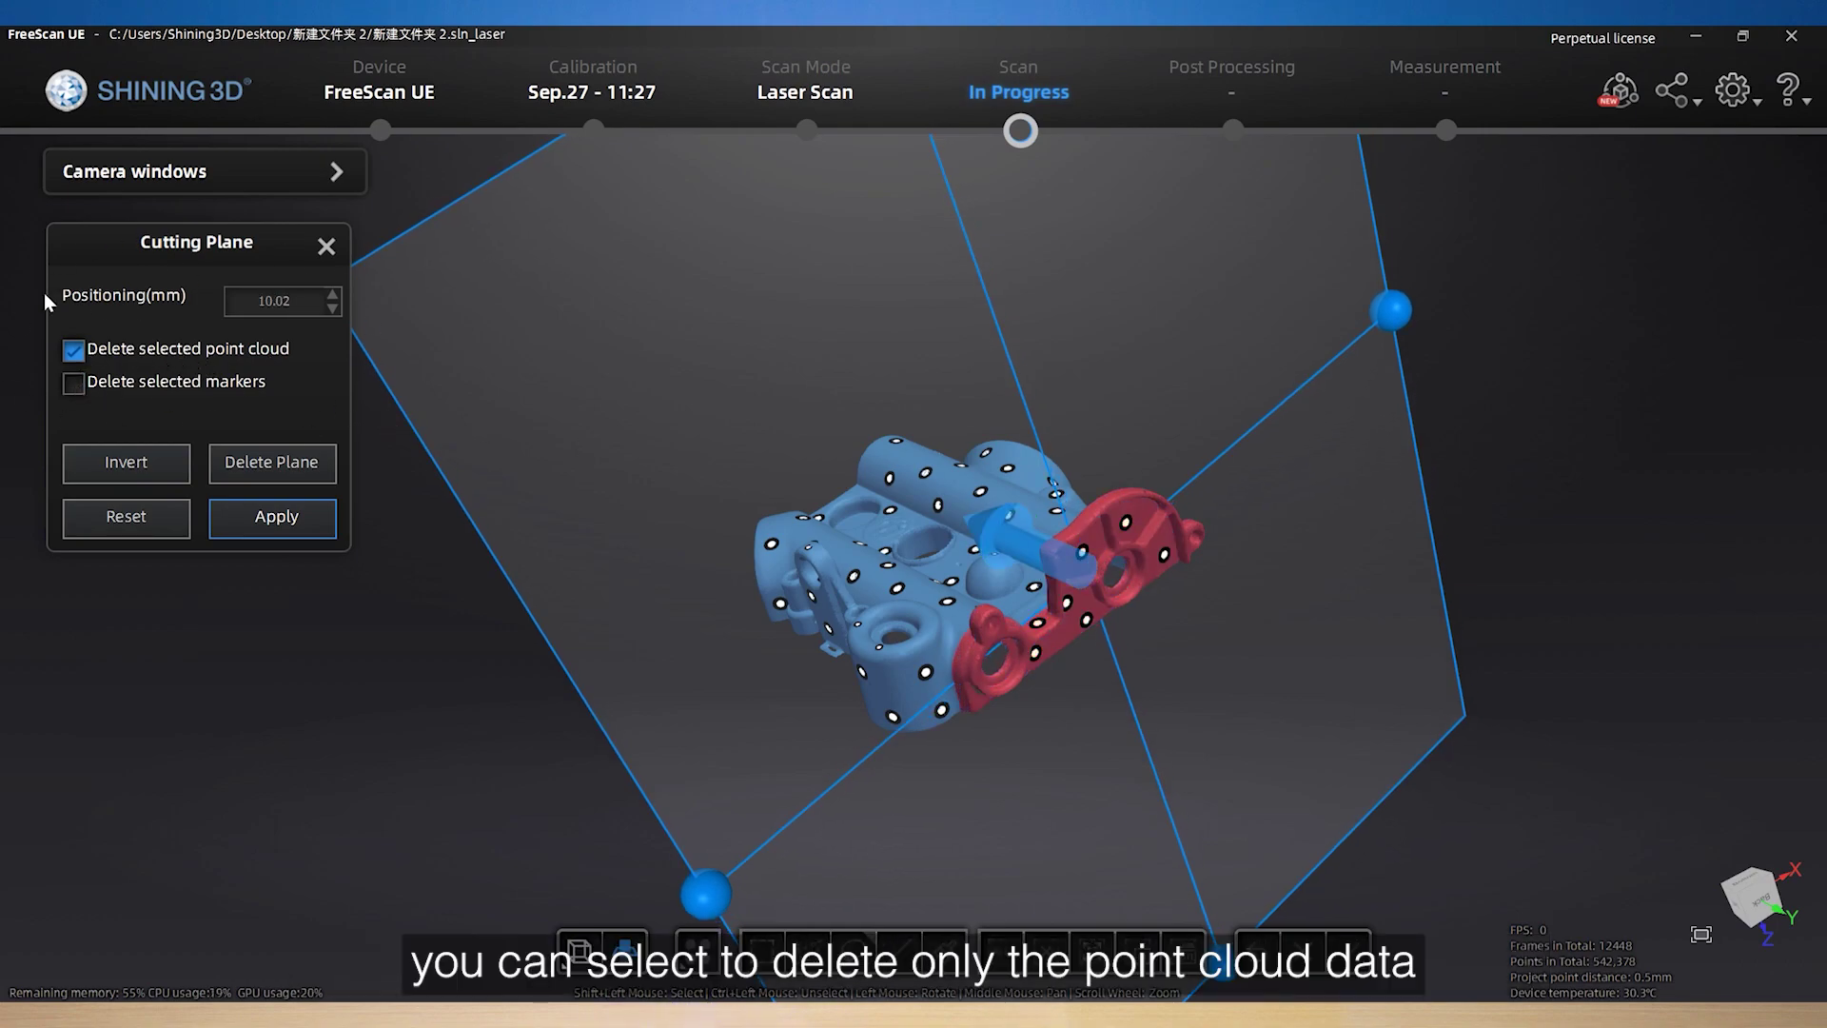
pyautogui.click(296, 524)
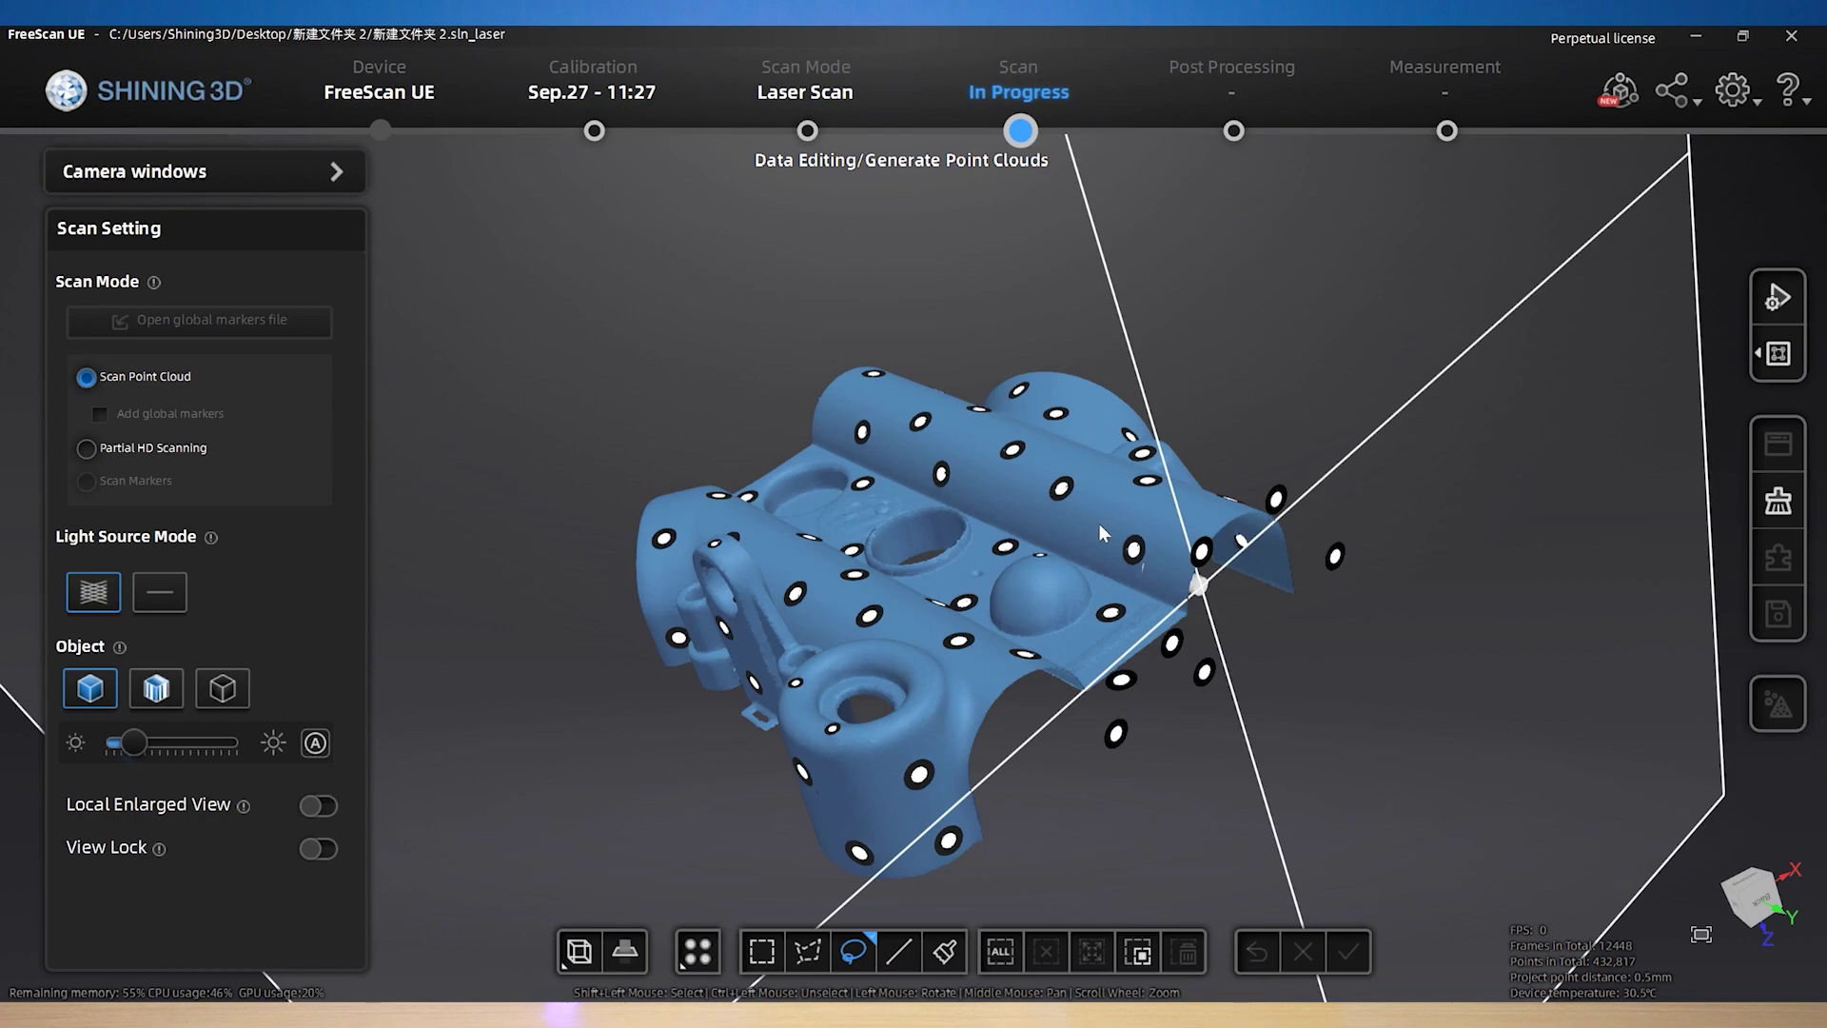